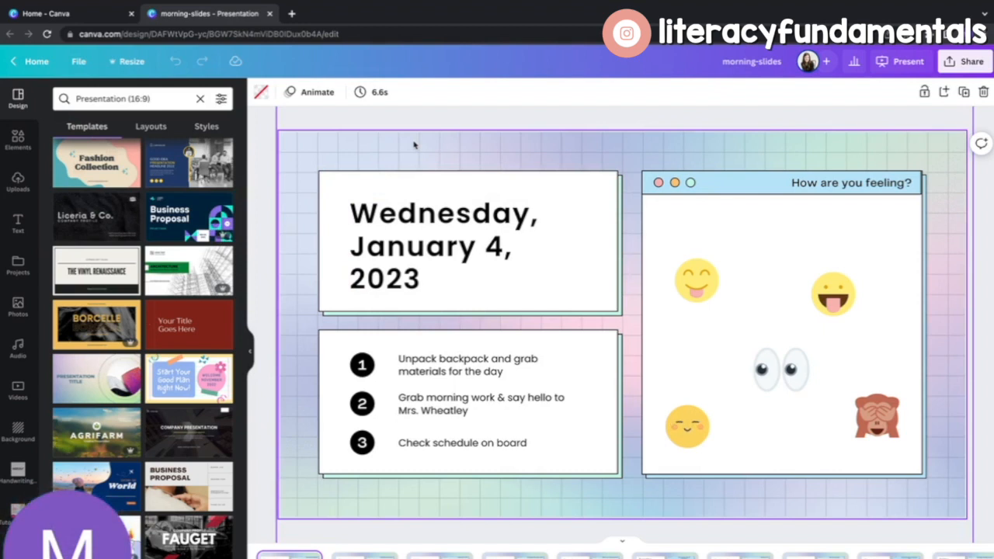
# Move the open-mouthed tongue-out emoji slightly up and to the right within the "How are you feeling?" box on the first slide.
pyautogui.click(421, 228)
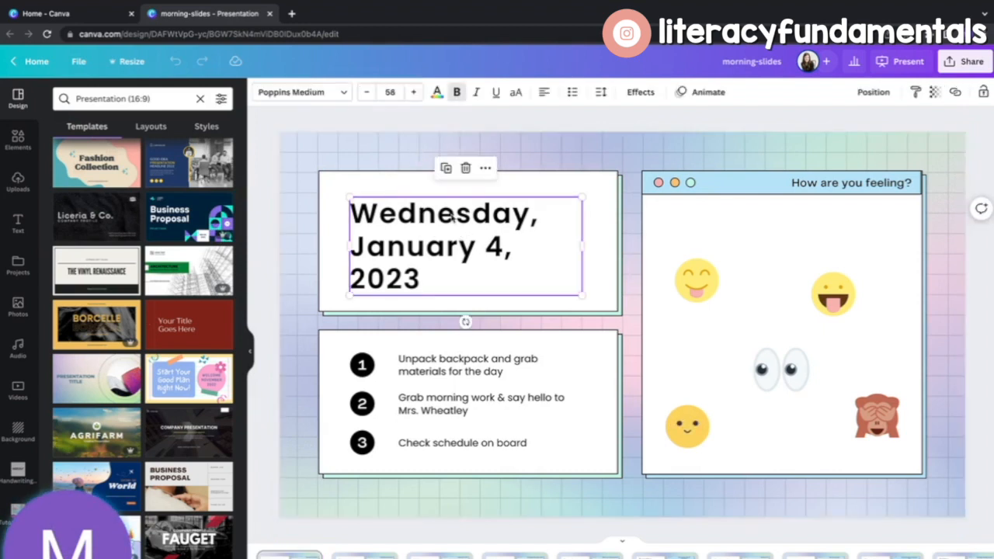
pyautogui.moveTo(855, 292); pyautogui.dragTo(877, 274)
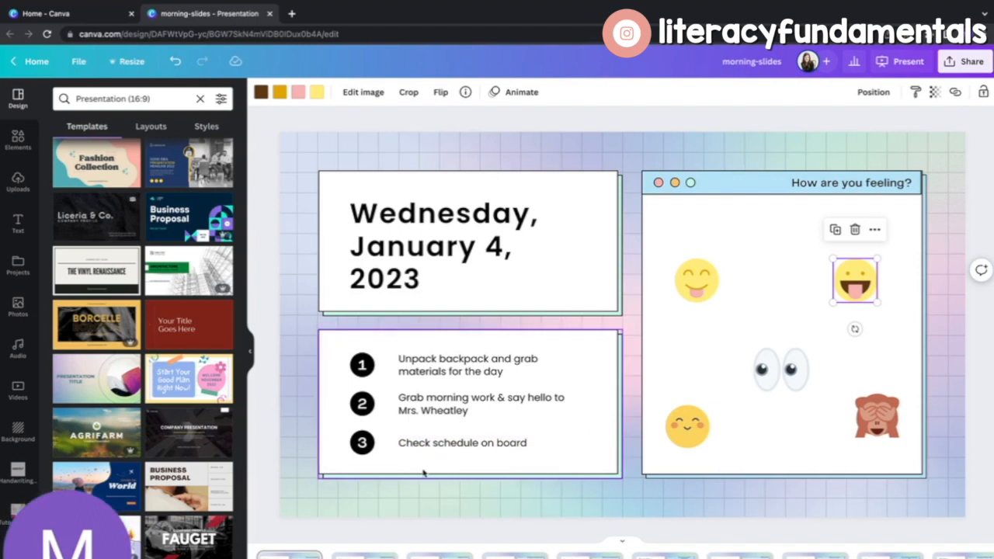
# Review the morning slides on pages 2, 3 and 4 one after another.
pyautogui.click(364, 554)
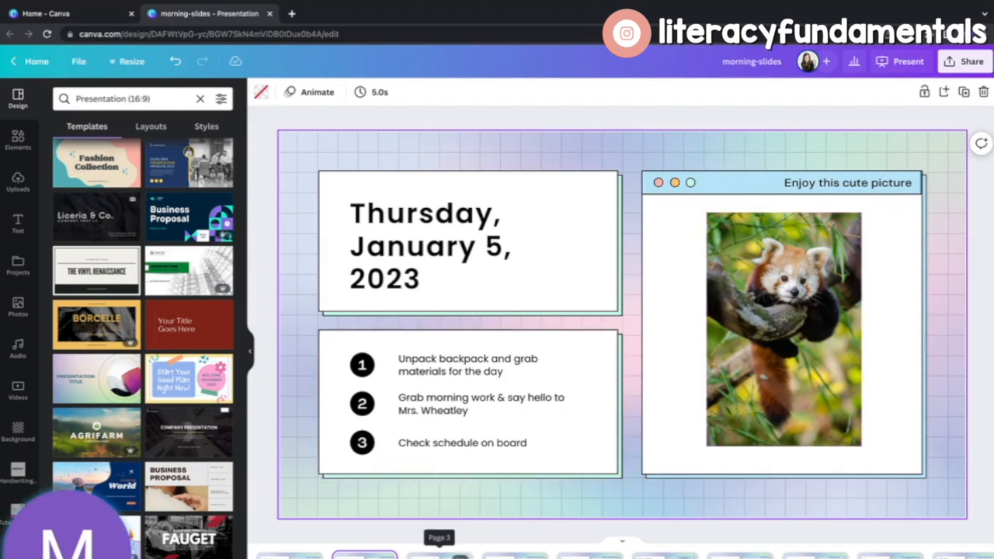
pyautogui.click(439, 555)
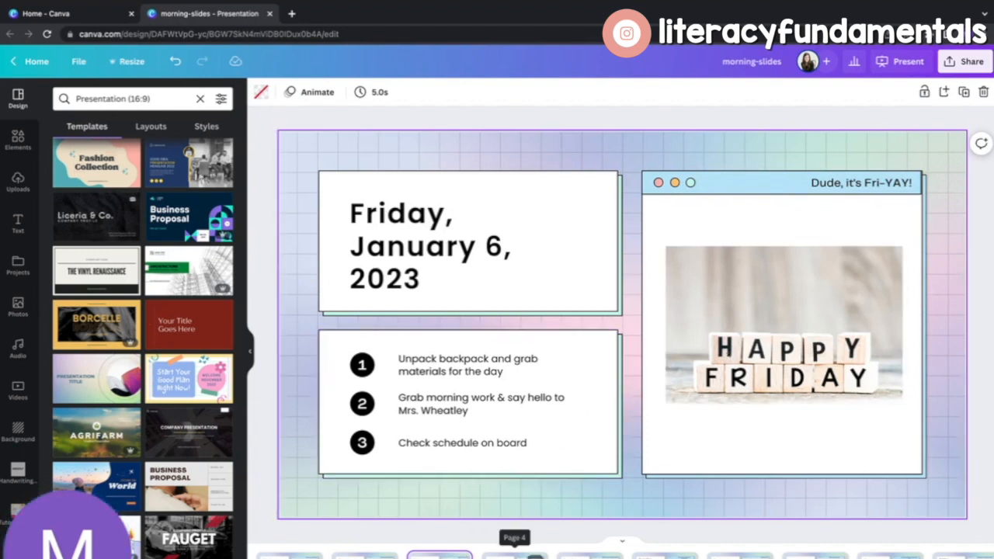
pyautogui.click(514, 553)
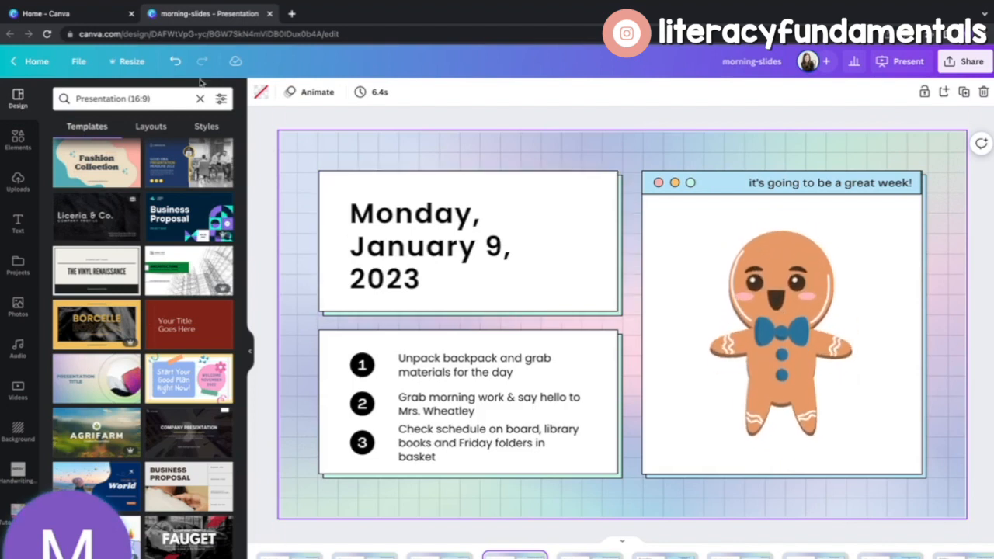
# Return to the Canva home page and search its templates for "presentation".
pyautogui.click(87, 13)
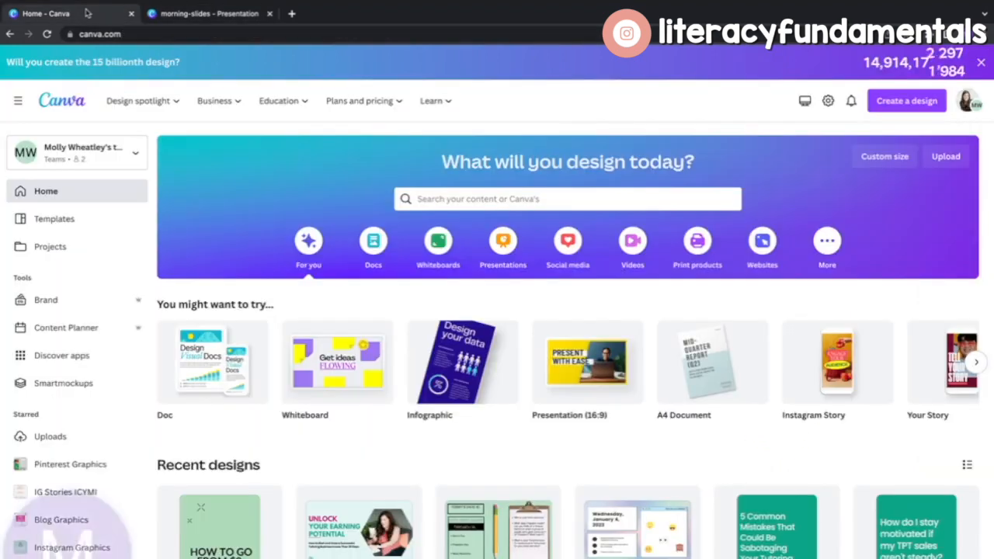
pyautogui.click(459, 198)
pyautogui.write('p')
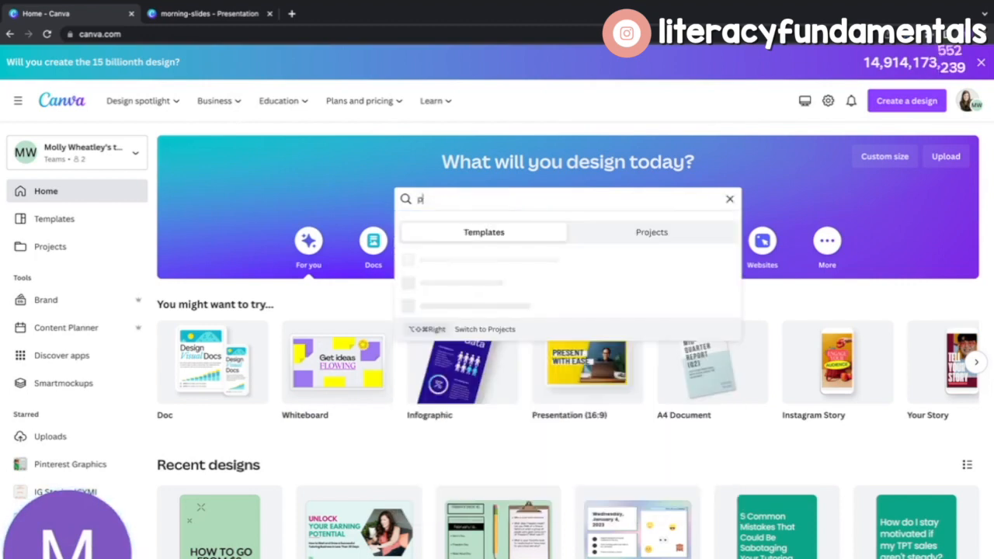
pyautogui.write('resentation')
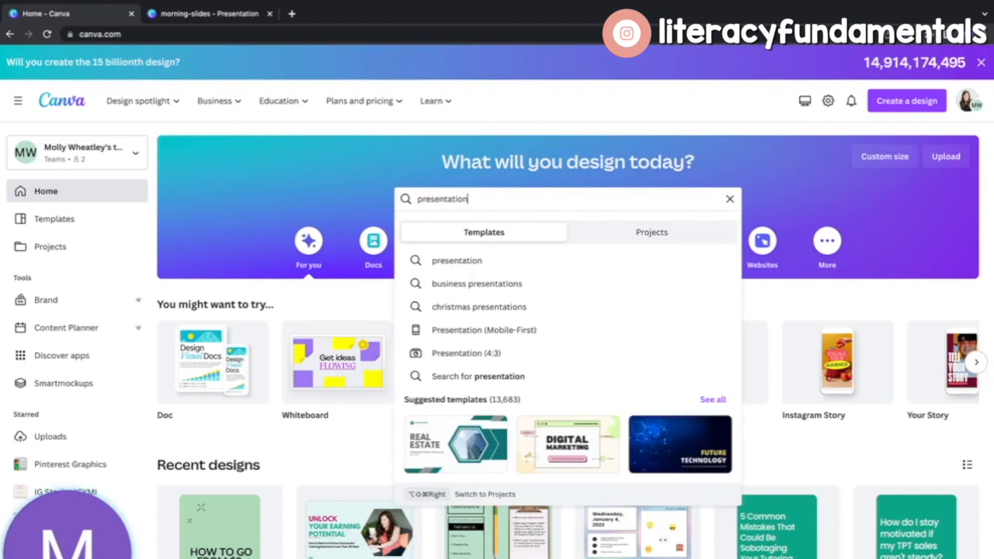
pyautogui.press('Return')
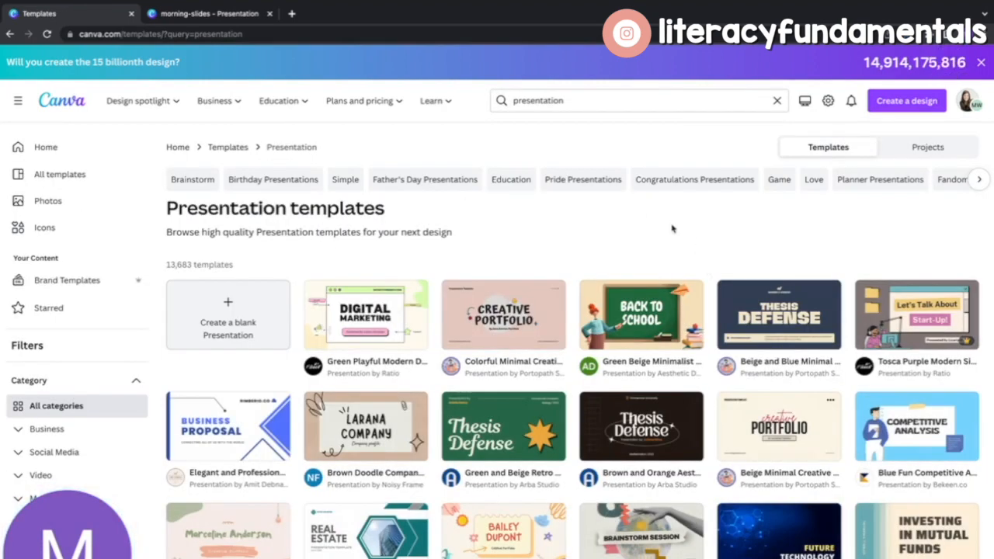
# Browse the presentation template results for a suitable design, then return to the start of the list.
pyautogui.scroll(-1, 672, 228)
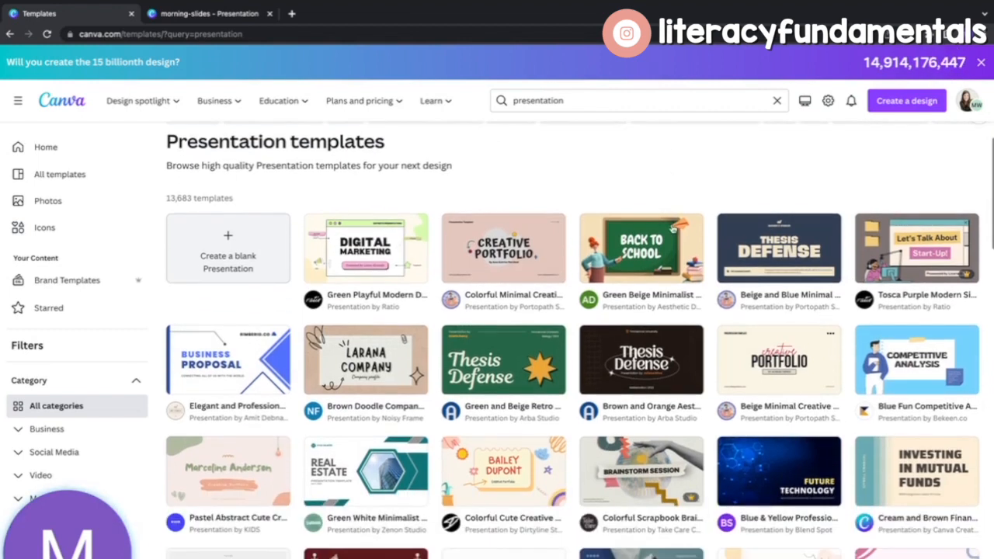
pyautogui.scroll(-2, 673, 228)
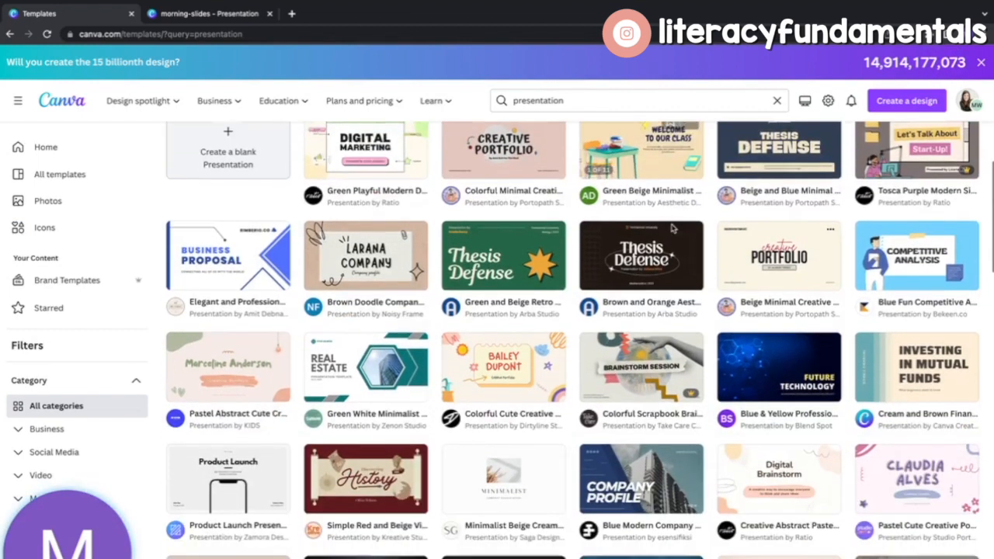
pyautogui.scroll(-5, 672, 228)
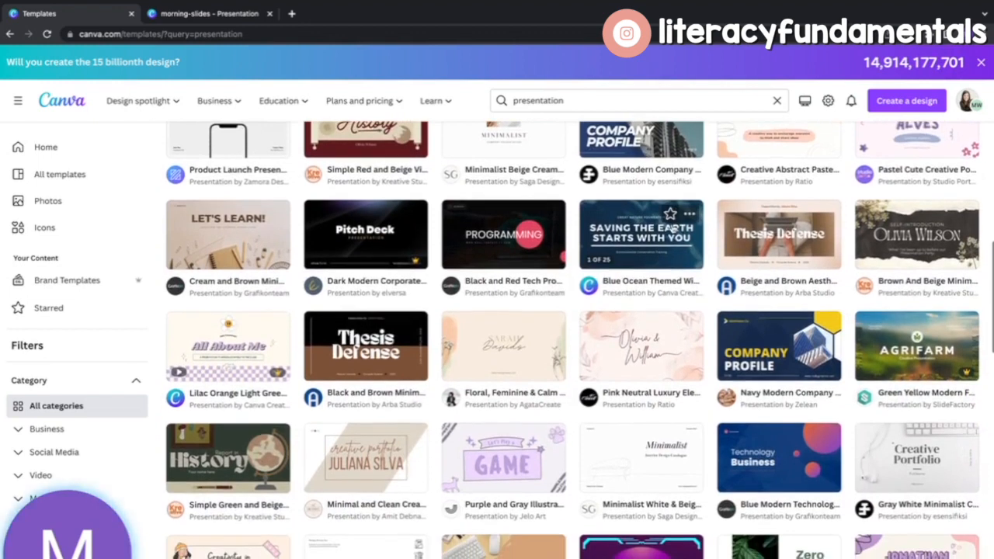
pyautogui.scroll(-3, 673, 228)
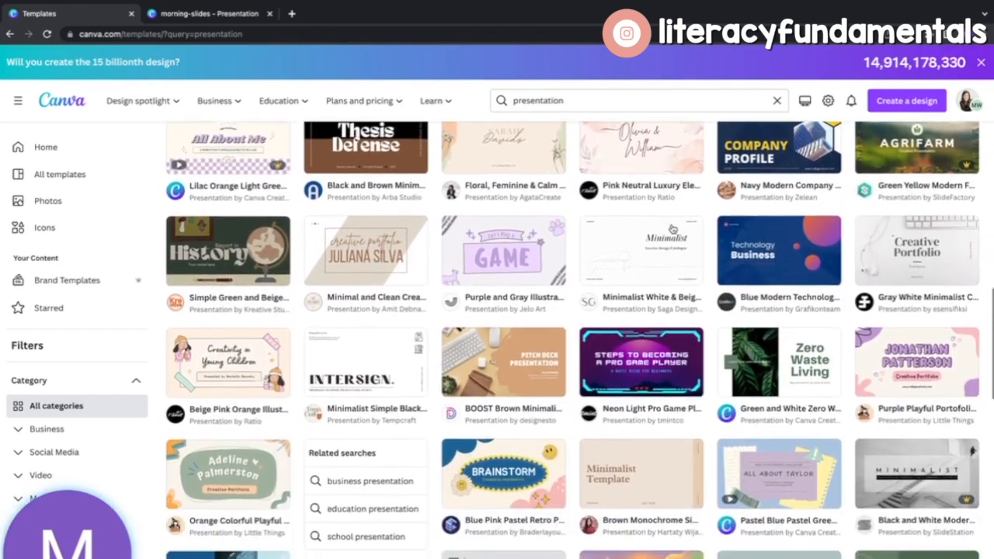
pyautogui.scroll(-5, 672, 229)
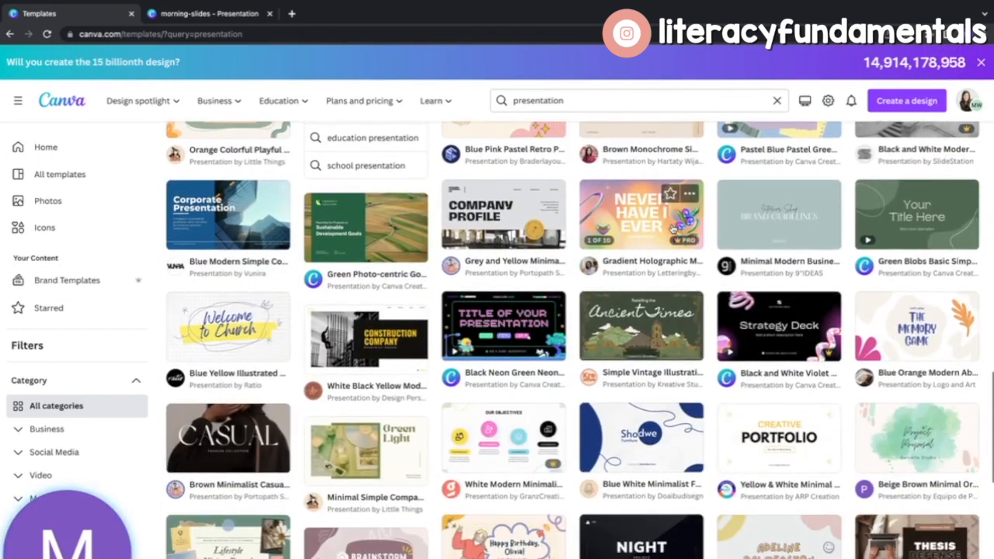
pyautogui.scroll(-5, 673, 225)
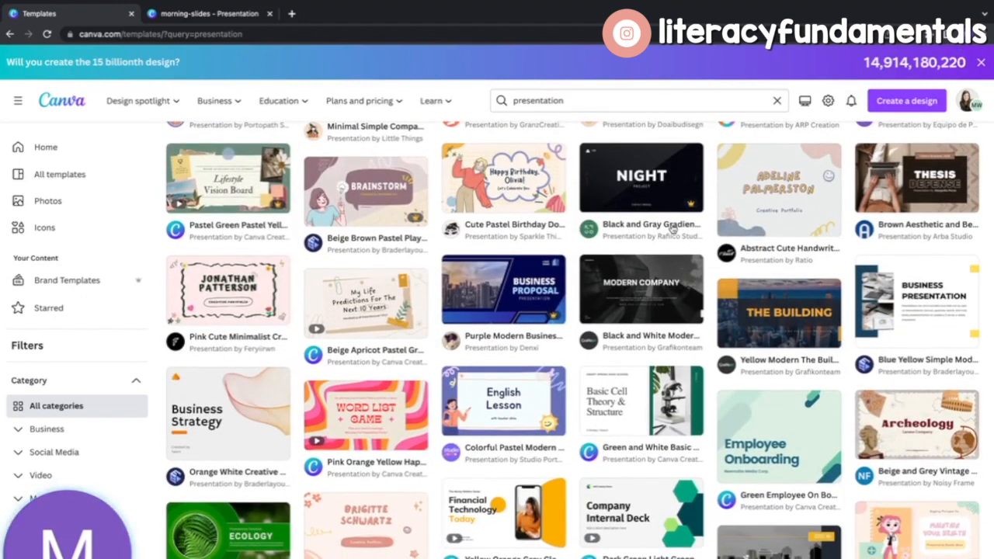
pyautogui.scroll(-2, 672, 225)
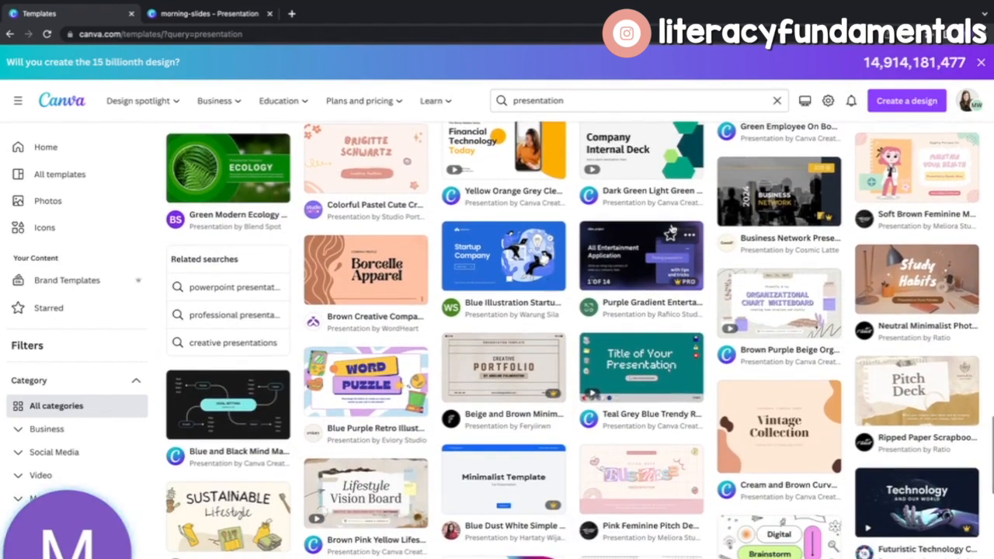
pyautogui.scroll(-1, 672, 226)
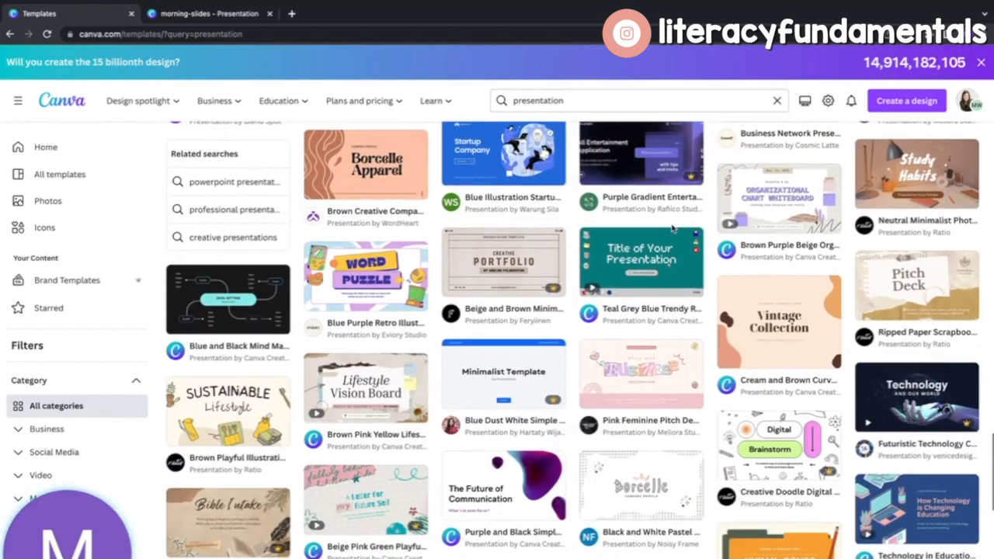
pyautogui.scroll(-2, 673, 227)
pyautogui.scroll(10, 672, 228)
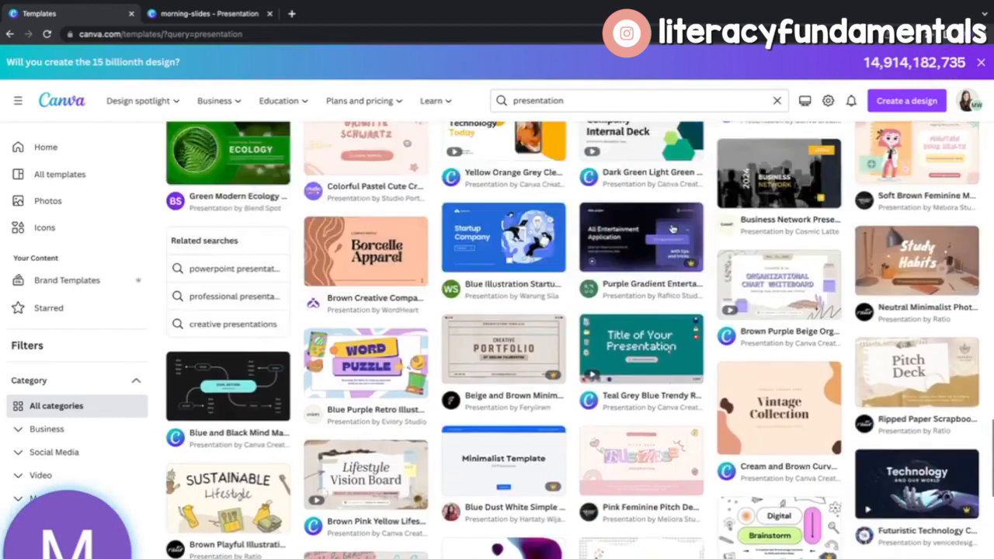
pyautogui.scroll(5, 672, 227)
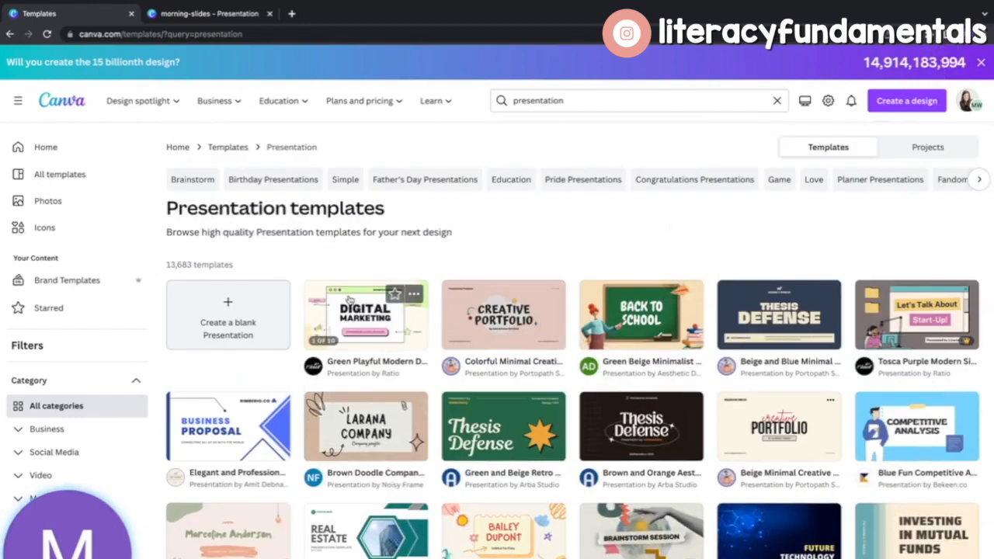
# Open the Green Playful Modern Digital Marketing Keynotes Presentation template as a new editable design.
pyautogui.click(348, 299)
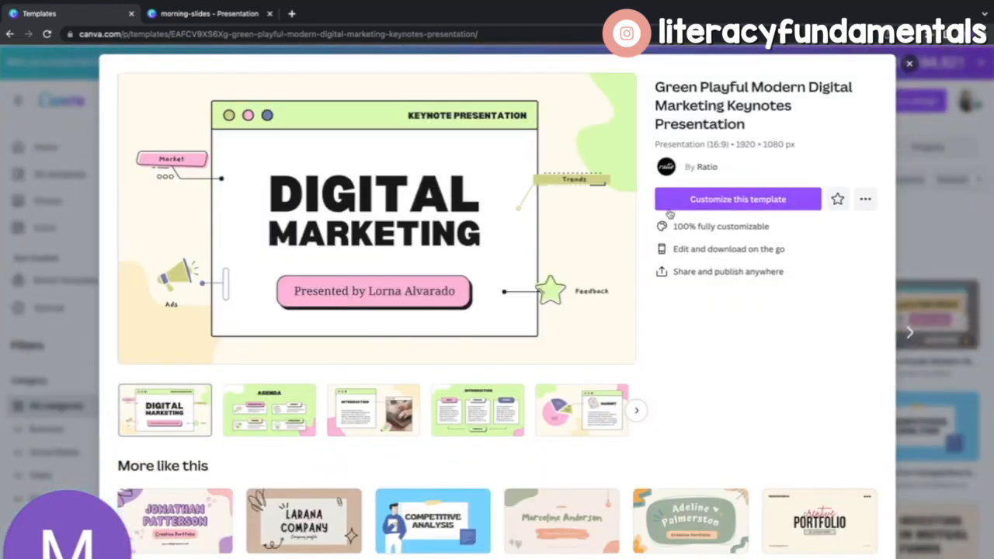
pyautogui.click(749, 201)
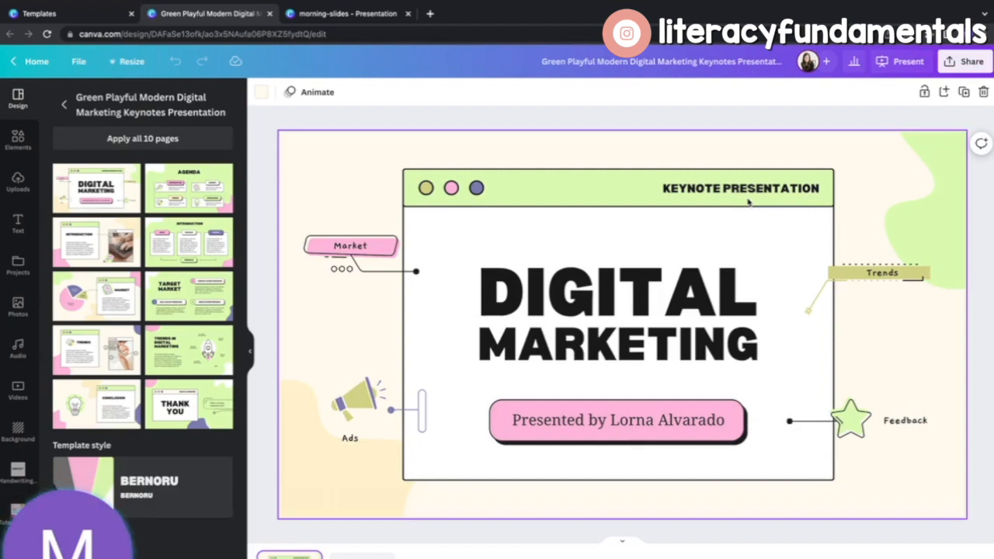
# Delete the decorations on the slide's left side: the Market label and its callout, the megaphone, the Ads label and the connector.
pyautogui.click(354, 251)
pyautogui.press('Delete')
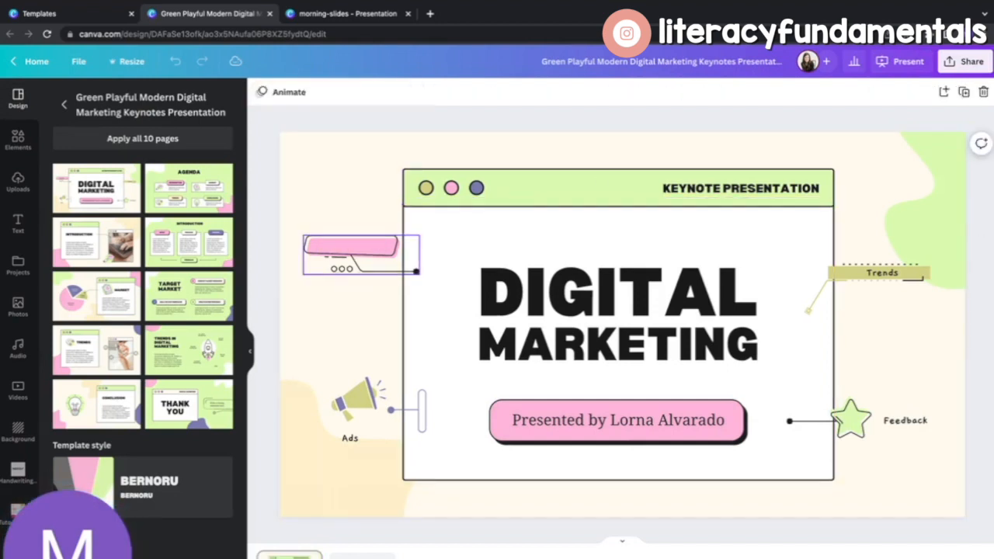
pyautogui.click(354, 251)
pyautogui.press('Delete')
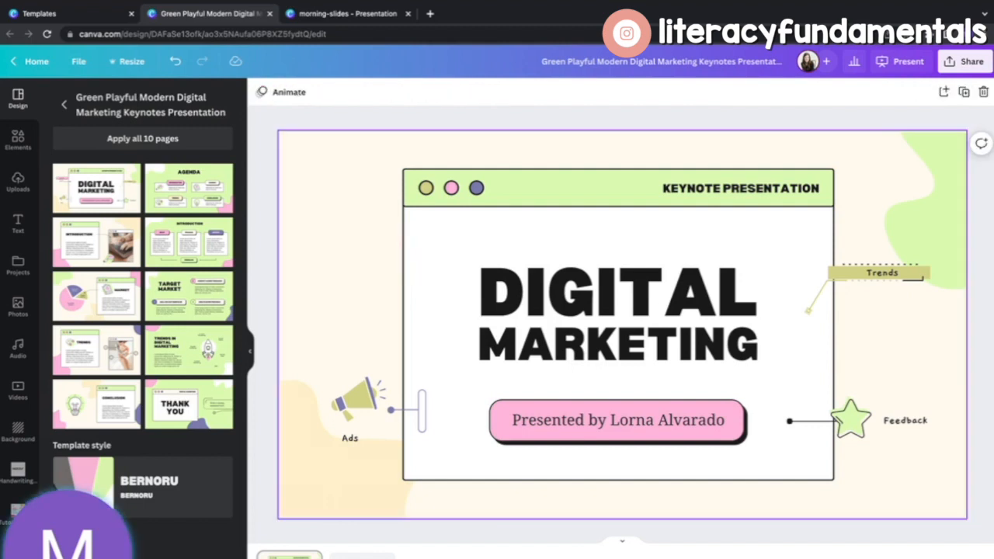
pyautogui.click(347, 408)
pyautogui.press('Delete')
pyautogui.click(349, 439)
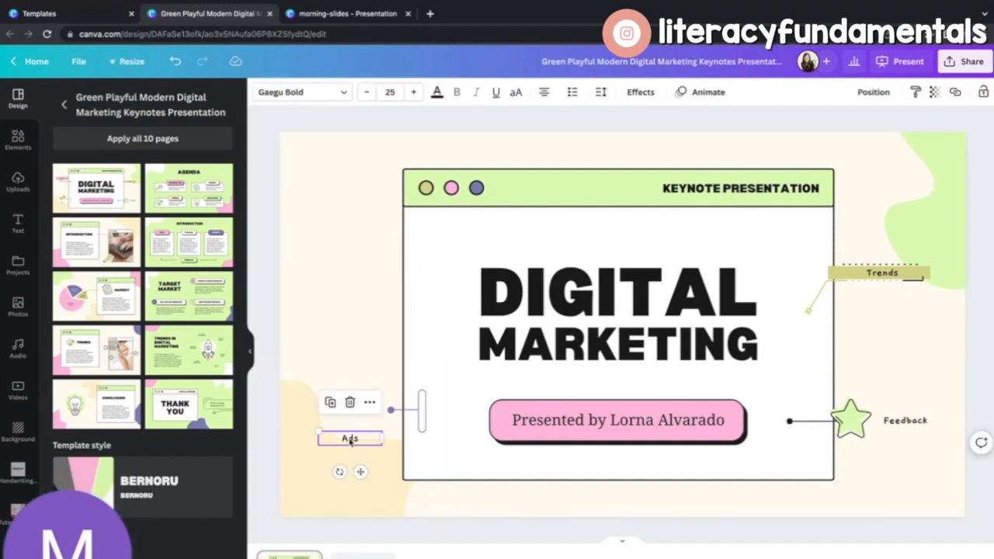
pyautogui.press('Delete')
pyautogui.click(423, 409)
pyautogui.press('Delete')
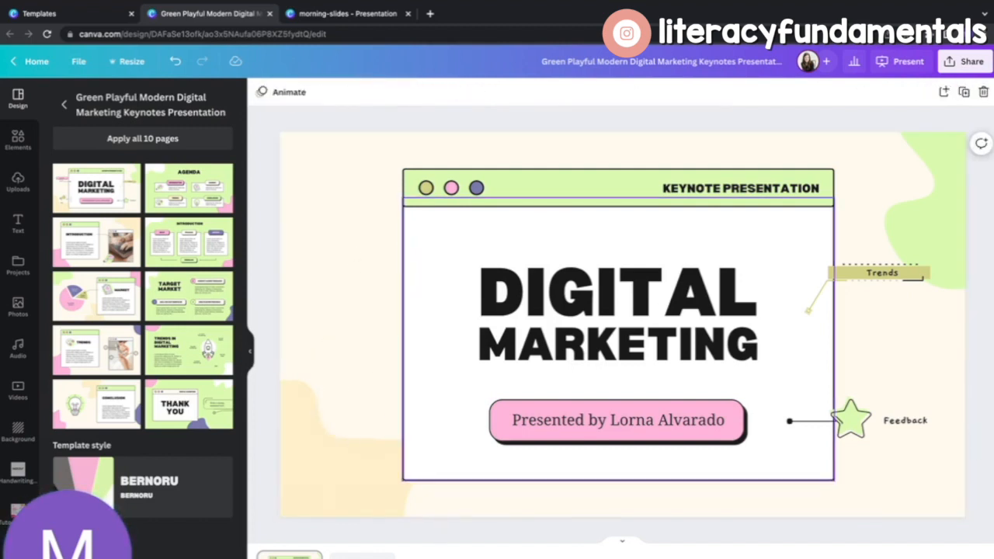
# Delete the decorations on the slide's right side: the Trends label and its callout, the star and the Feedback label.
pyautogui.click(882, 271)
pyautogui.press('Delete')
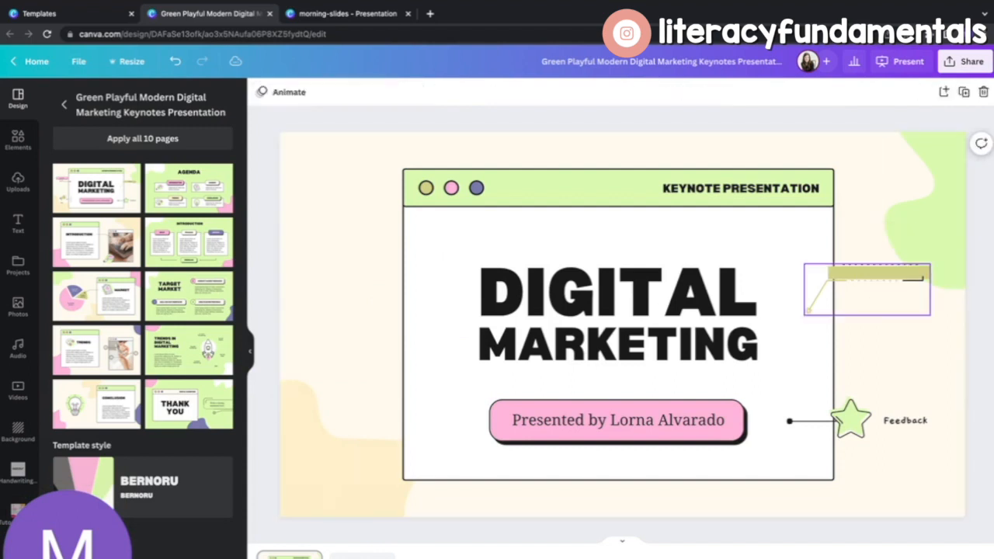
pyautogui.click(867, 289)
pyautogui.press('Delete')
pyautogui.click(856, 420)
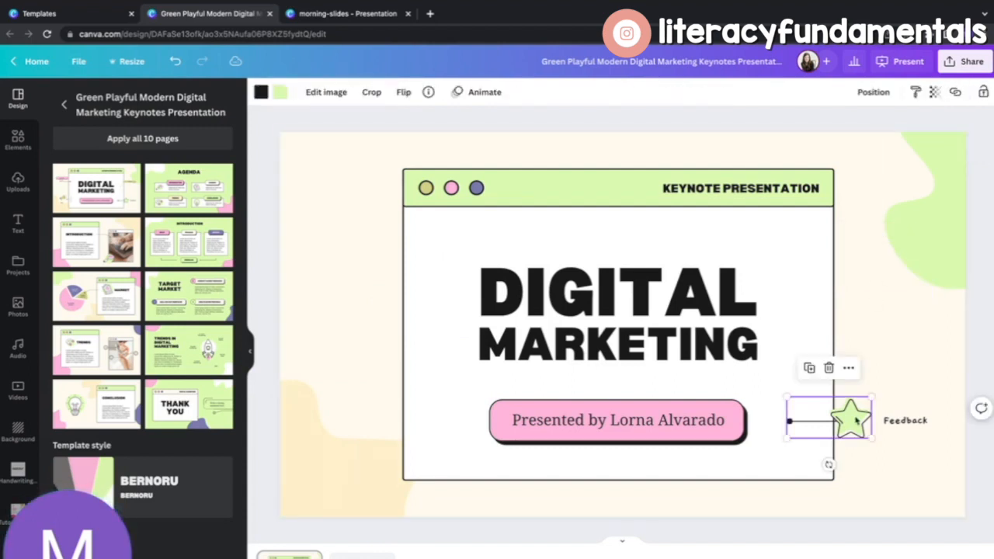
pyautogui.press('Delete')
pyautogui.click(895, 420)
pyautogui.press('Delete')
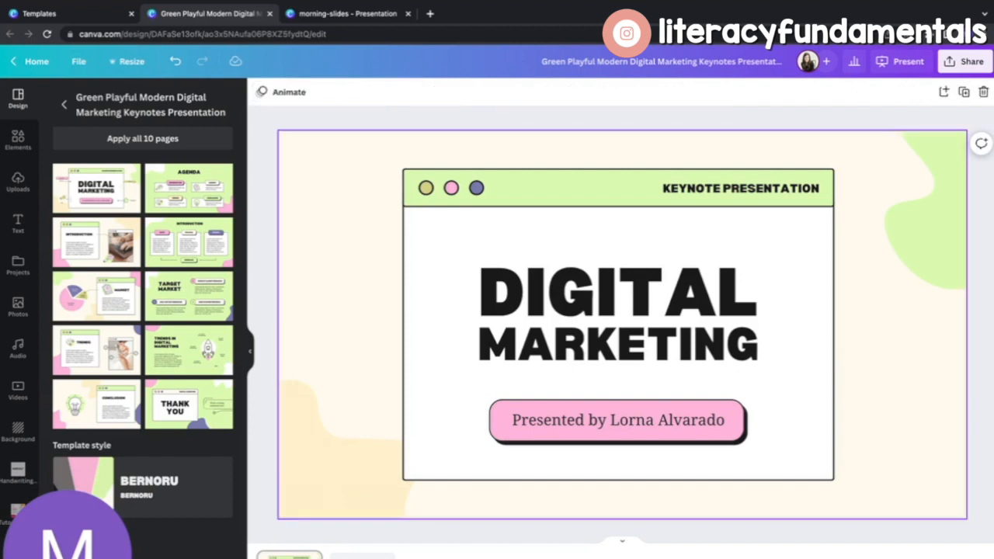
# Select the browser-window frame with all its contents, enlarge it to about the slide's full height and move it near the slide's centre.
pyautogui.click(422, 235)
pyautogui.click(376, 183)
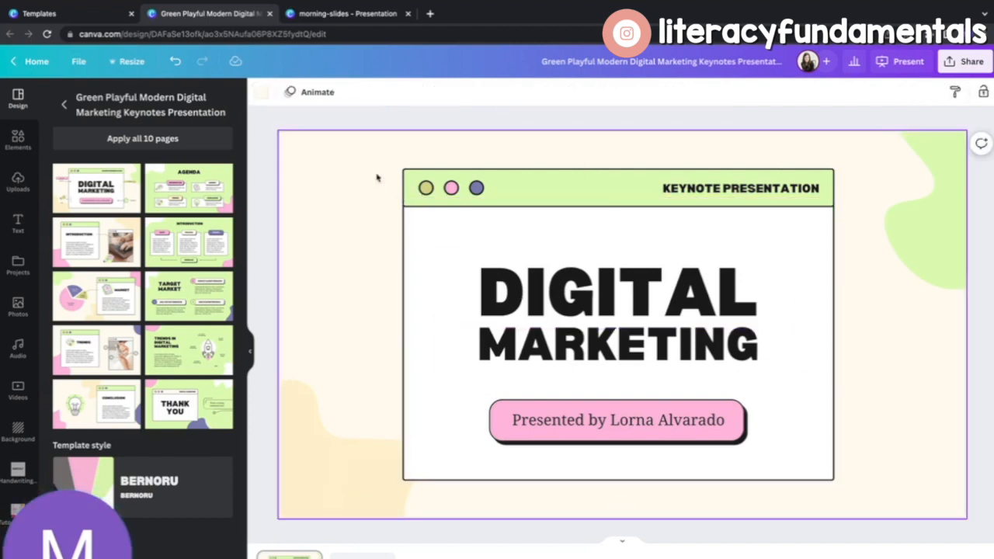
pyautogui.moveTo(379, 163); pyautogui.dragTo(857, 496)
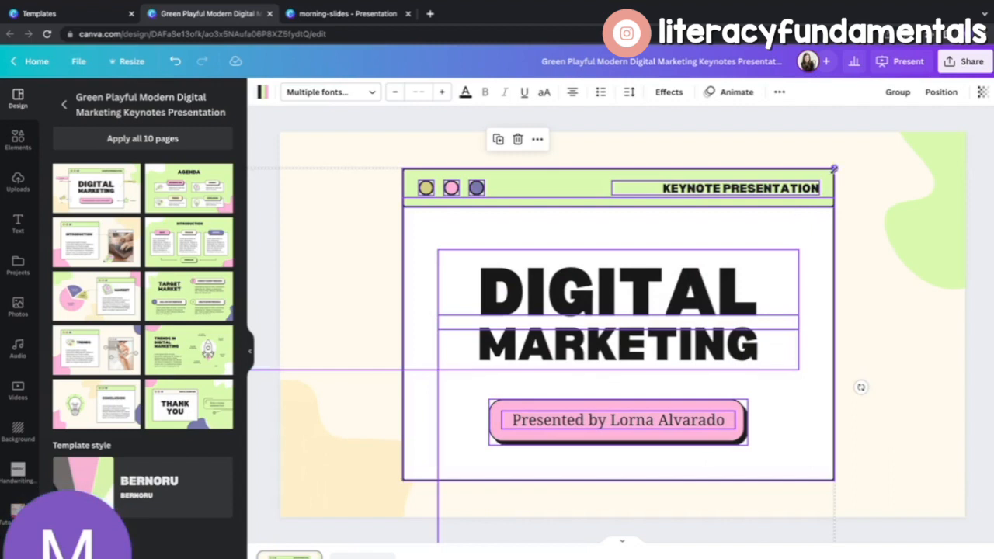
pyautogui.moveTo(834, 168); pyautogui.dragTo(975, 117)
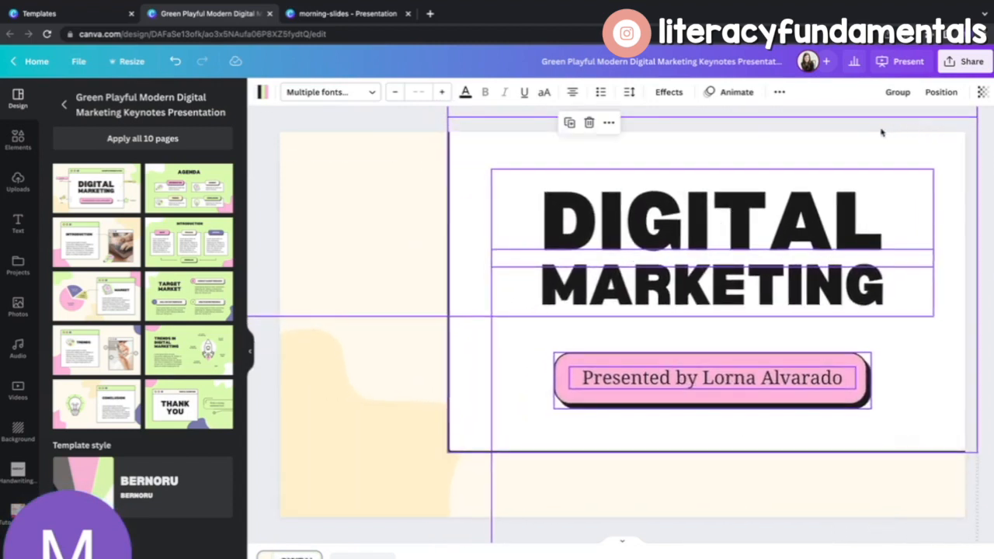
pyautogui.moveTo(843, 162); pyautogui.dragTo(523, 176)
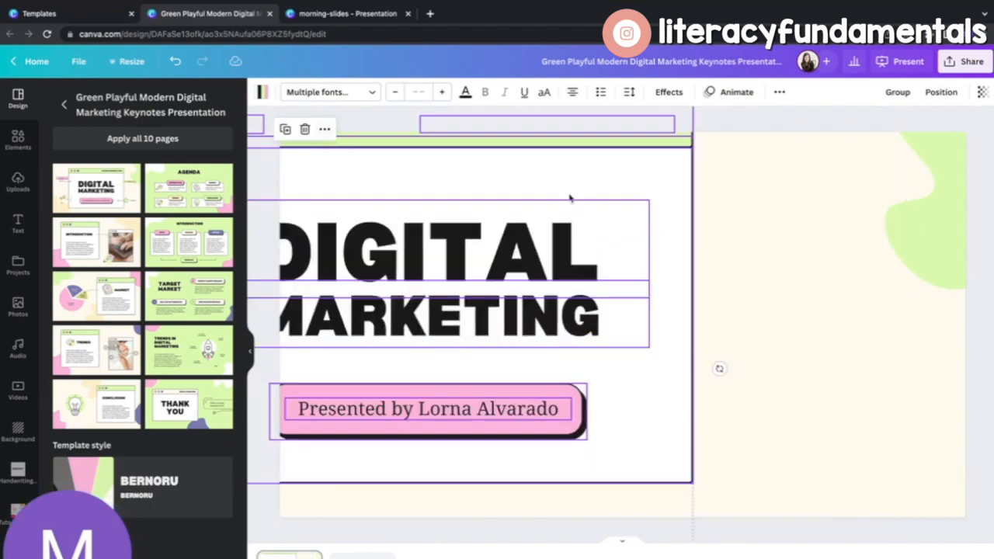
pyautogui.moveTo(570, 198); pyautogui.dragTo(771, 222)
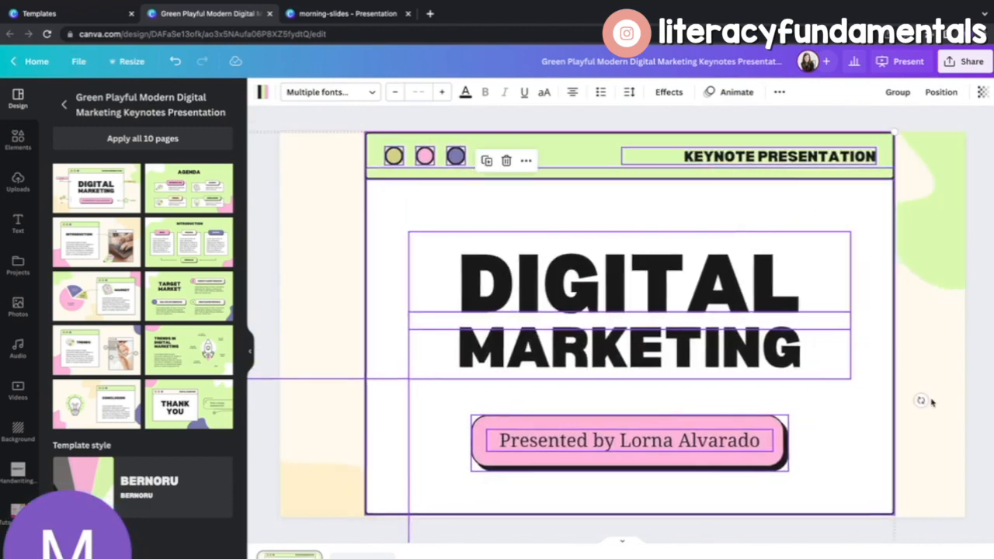
# Scale the selected window frame and its contents down slightly and reposition them near the slide's centre with a margin all round.
pyautogui.moveTo(895, 132); pyautogui.dragTo(833, 233)
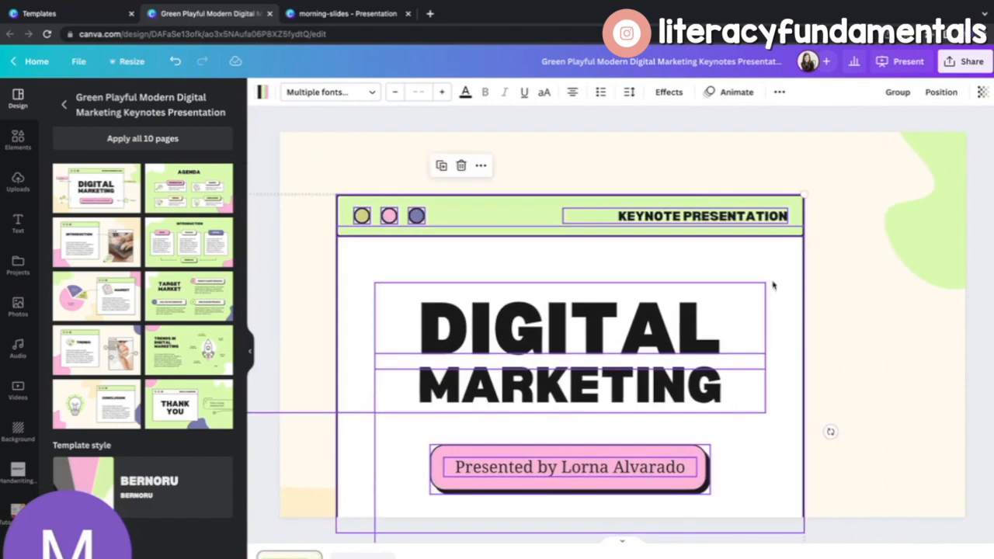
pyautogui.moveTo(772, 286); pyautogui.dragTo(821, 249)
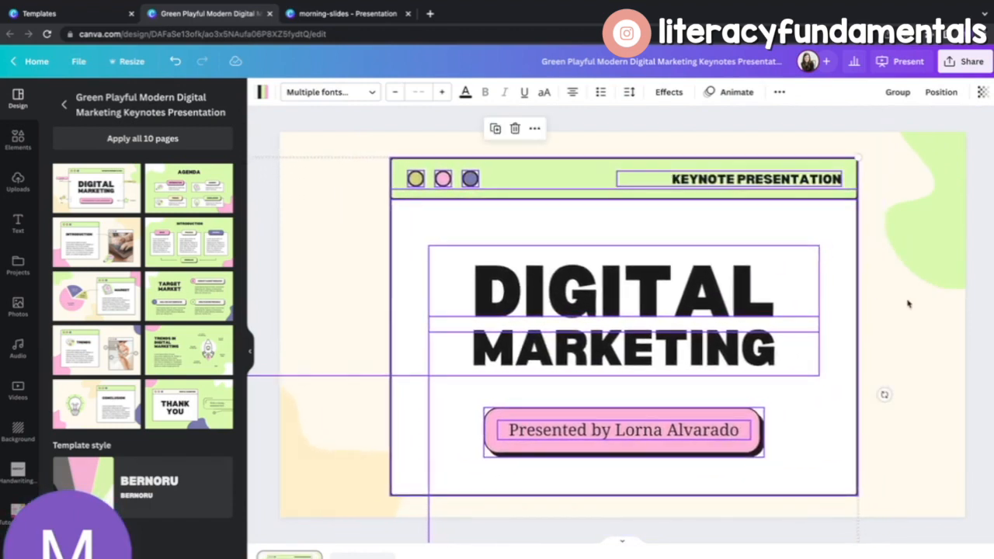
# Replace the KEYNOTE PRESENTATION text in the window frame's header bar with "GOOD MORNING!".
pyautogui.click(909, 304)
pyautogui.click(778, 175)
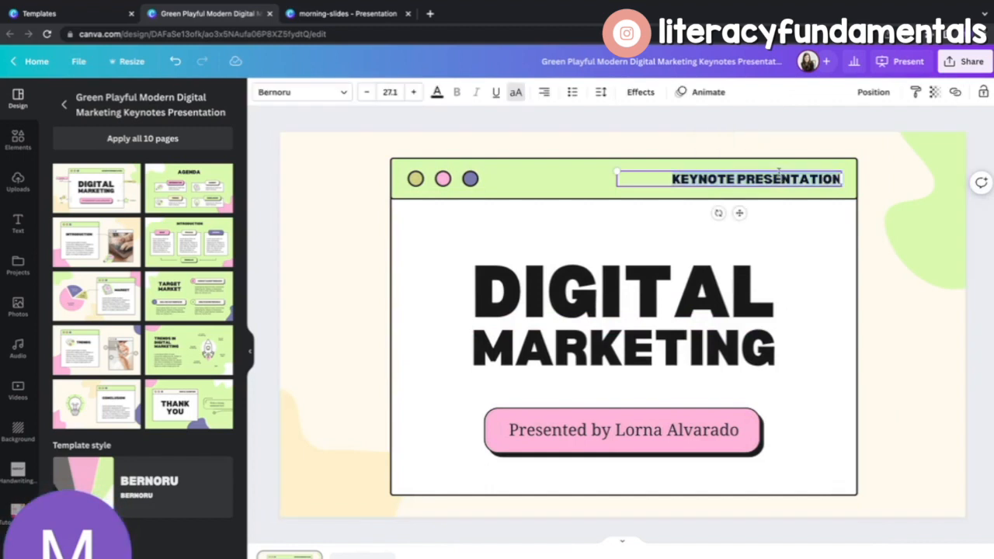
pyautogui.write('GOOD MORNIN')
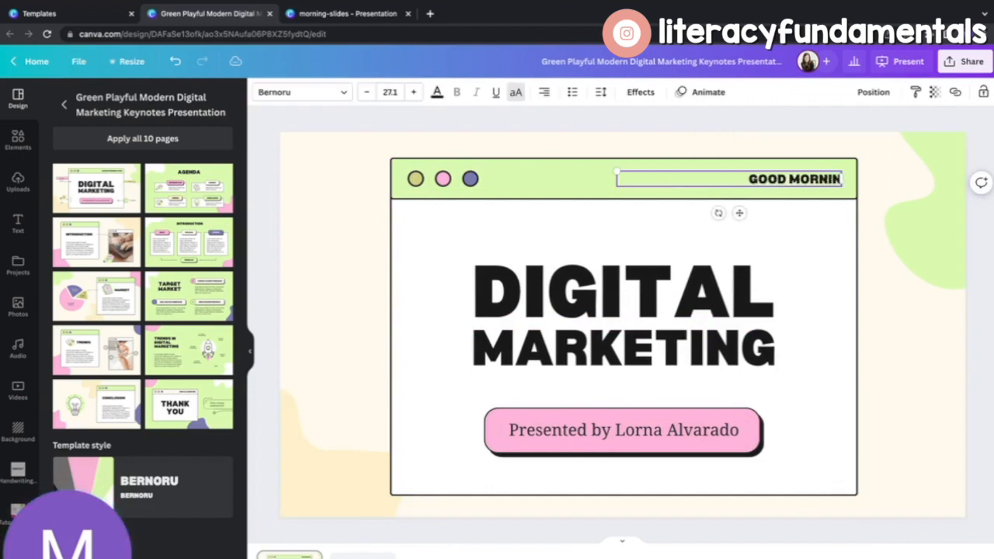
pyautogui.write('G!')
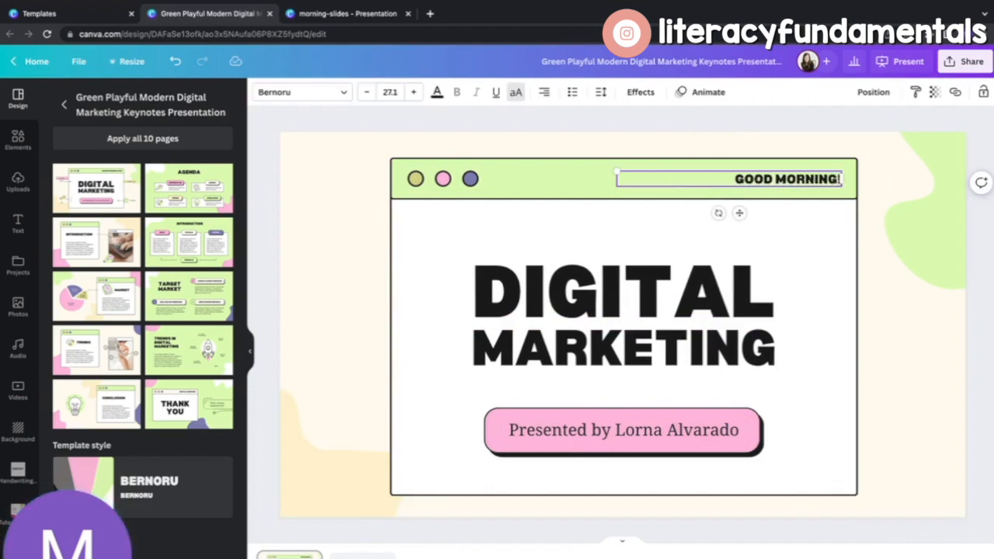
# Replace the DIGITAL heading with "SEPT. 24, 2023" at font size 40 and move it to the frame's upper left.
pyautogui.click(609, 314)
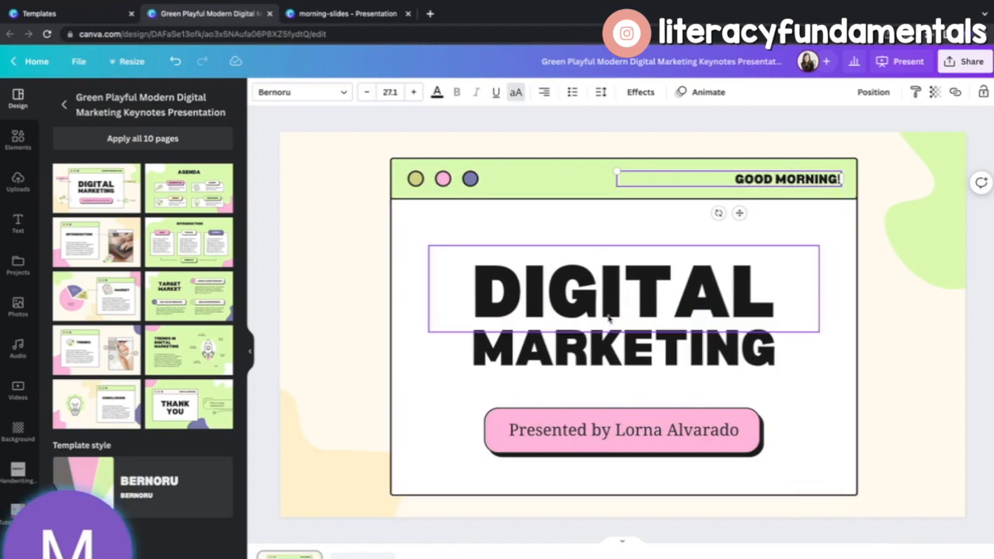
pyautogui.doubleClick(793, 315)
pyautogui.press('BackSpace')
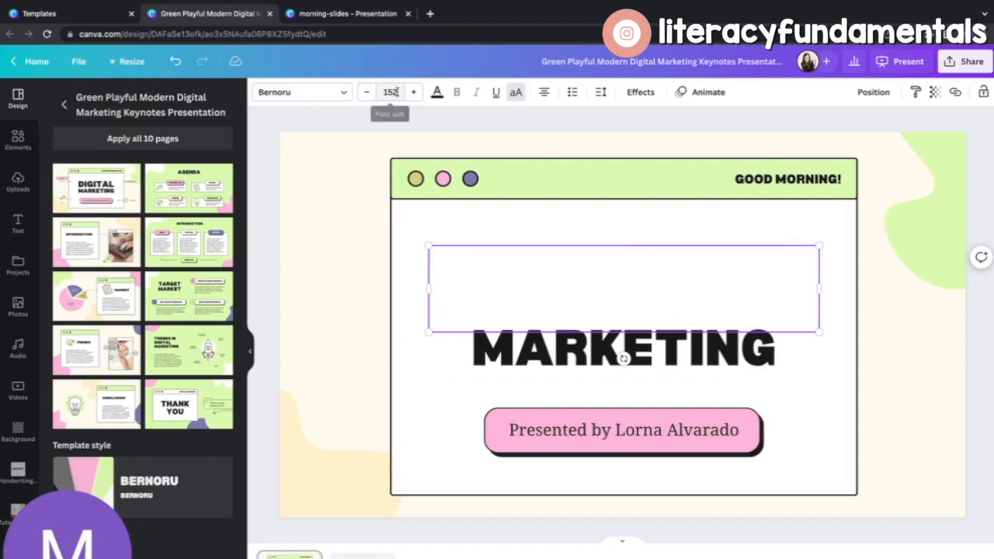
pyautogui.click(390, 91)
pyautogui.write('40')
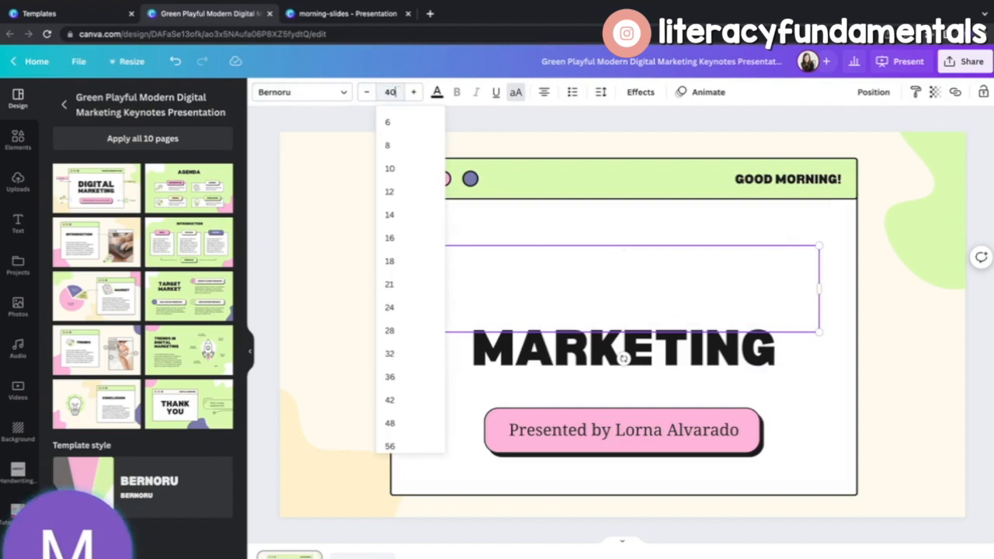
pyautogui.press('Return')
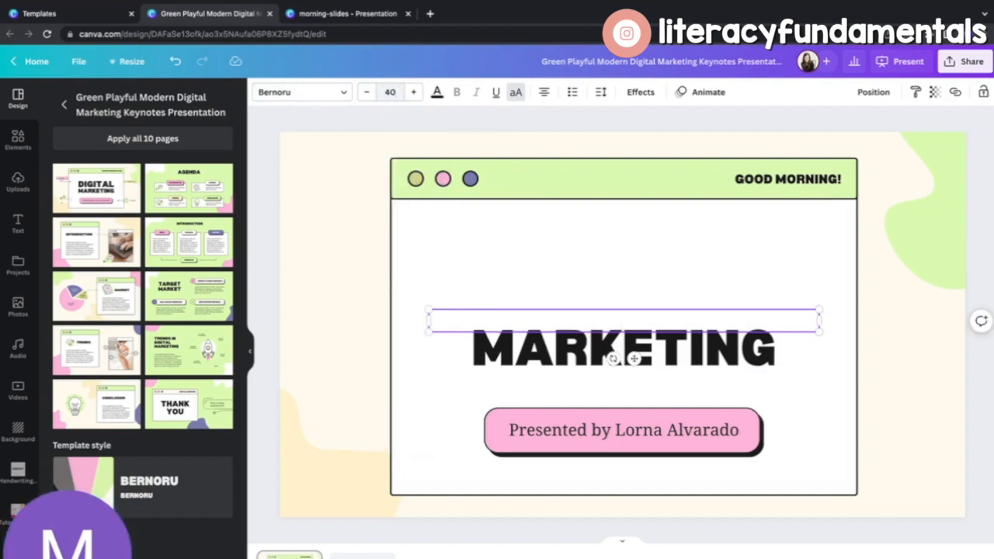
pyautogui.write('SEPT')
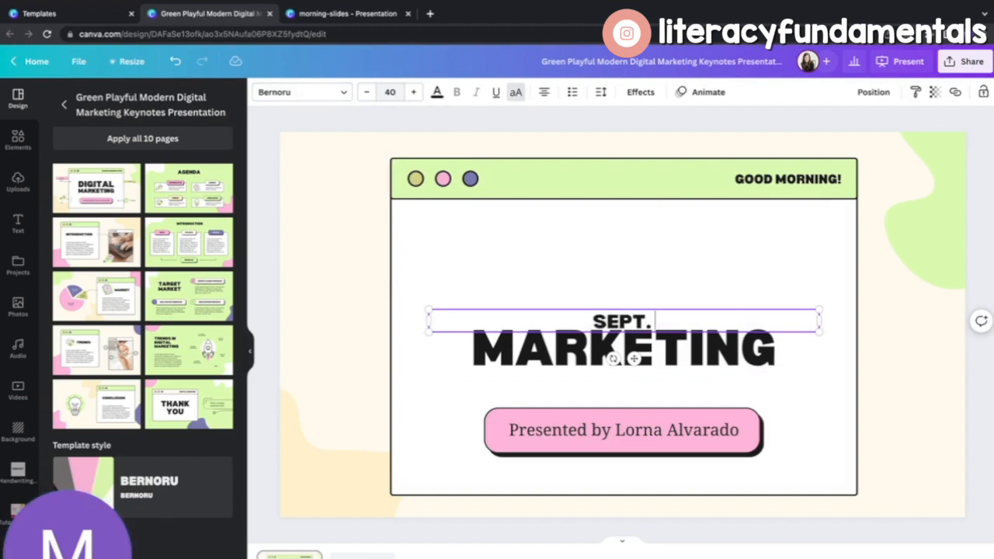
pyautogui.write('. 24, 2023')
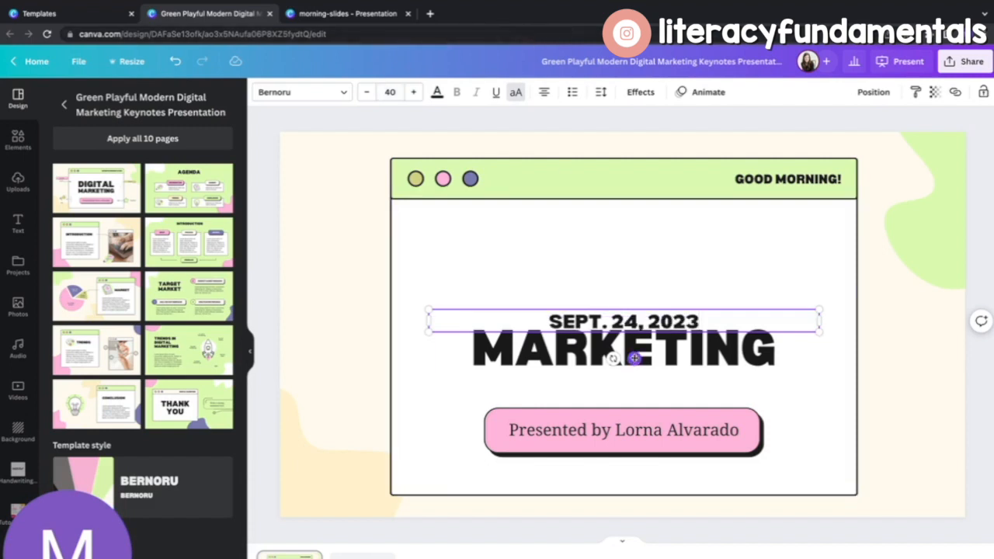
pyautogui.moveTo(633, 358); pyautogui.dragTo(502, 299)
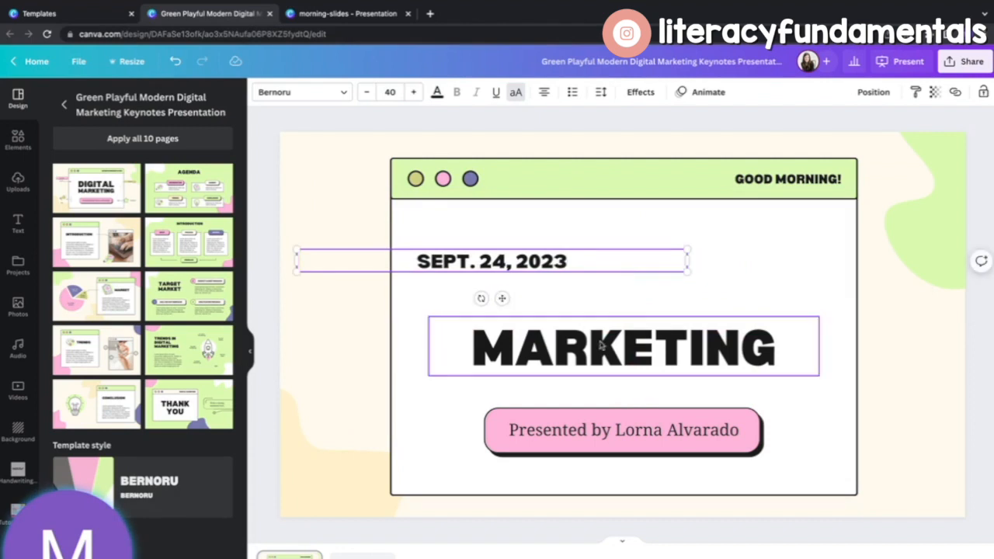
# Move the MARKETING heading directly under the date and format it as a bulleted list at font size 48.9.
pyautogui.moveTo(614, 350); pyautogui.dragTo(559, 307)
pyautogui.doubleClick(662, 314)
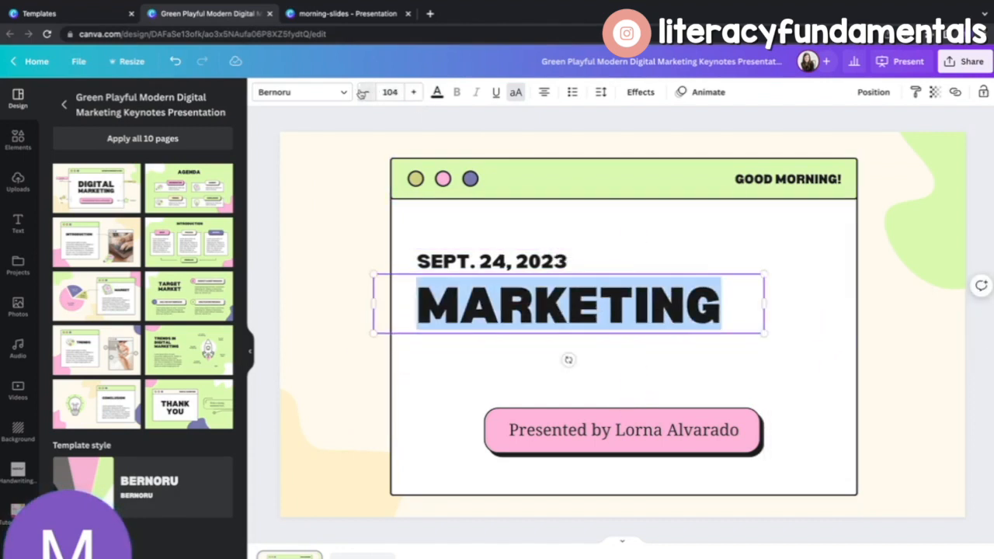
pyautogui.moveTo(362, 93); pyautogui.dragTo(361, 94)
pyautogui.click(572, 92)
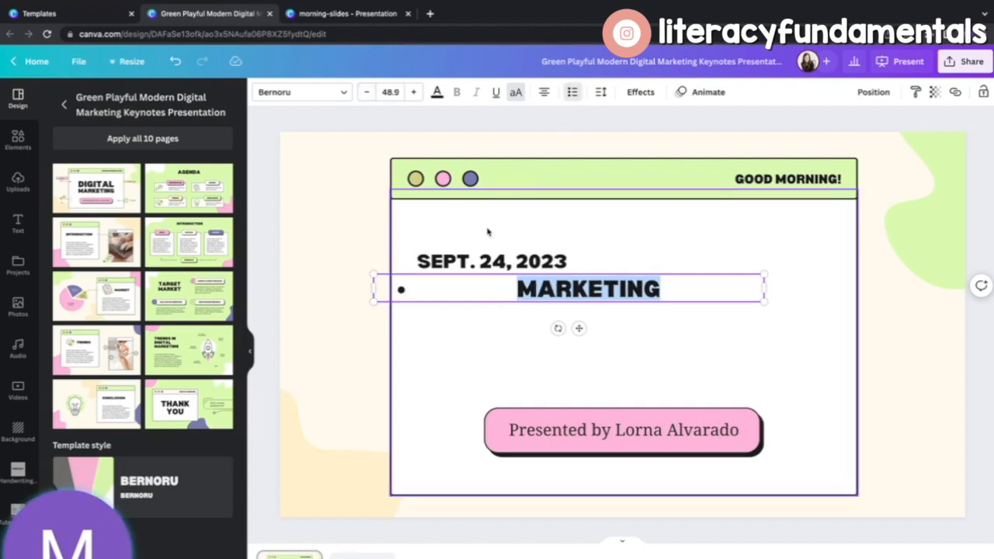
# Replace the MARKETING text with three bullets: "UNPACK BACKPACKS", "COMPLETE MORNING WORK" and "BE READY WHEN TO THE BELL RINGS".
pyautogui.write('COMPLETEL')
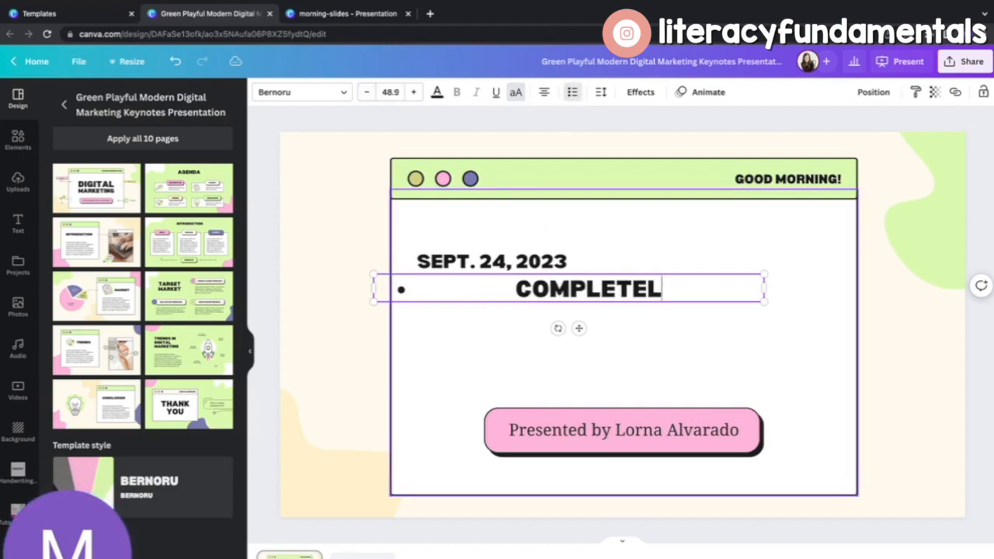
pyautogui.press('BackSpace')
pyautogui.write('MORNING WORK')
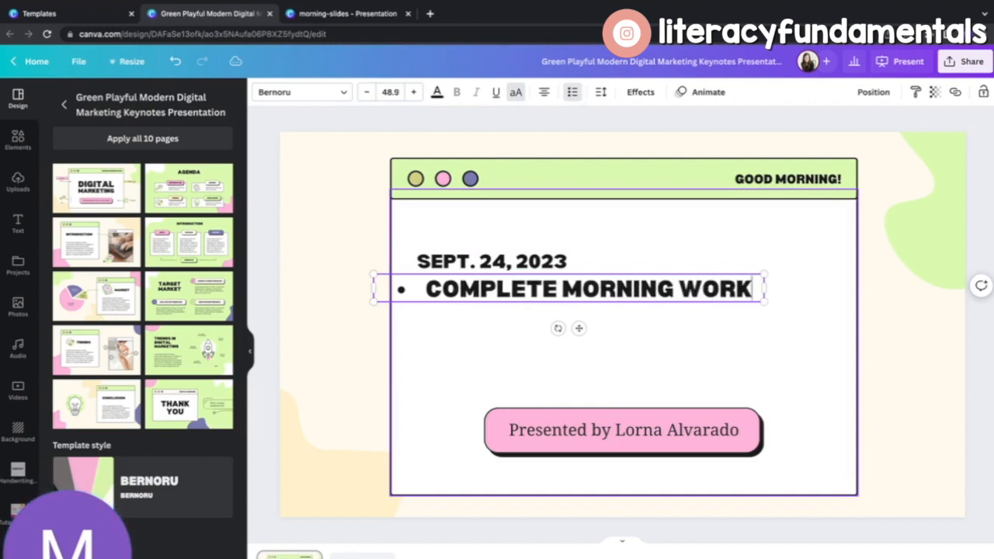
pyautogui.press('Return')
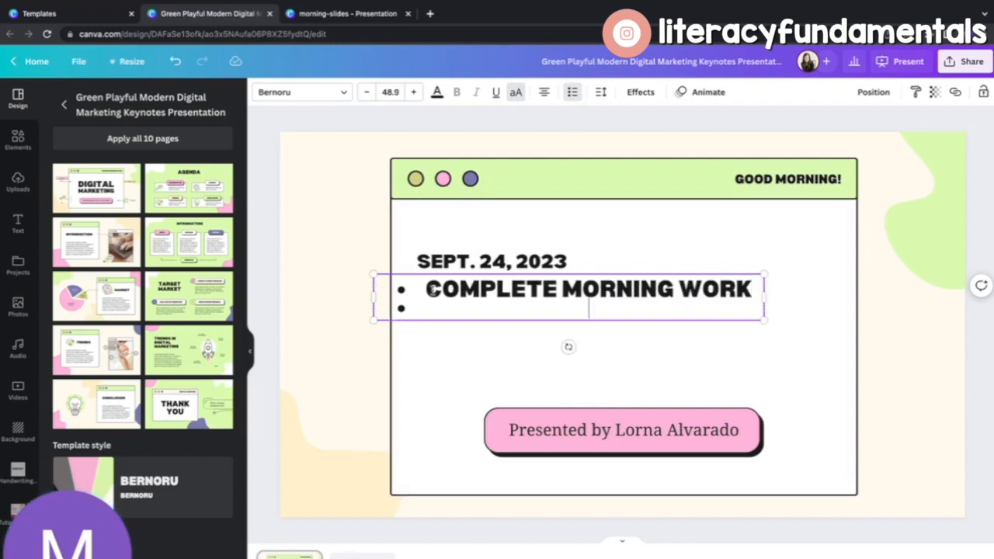
pyautogui.click(426, 288)
pyautogui.press('Return')
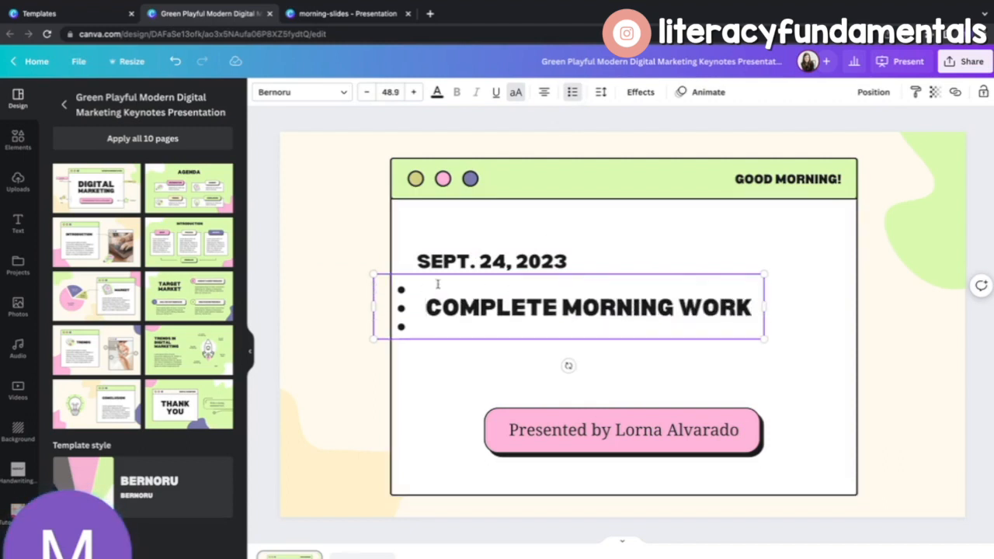
pyautogui.write('UNPACK BACKPACKS')
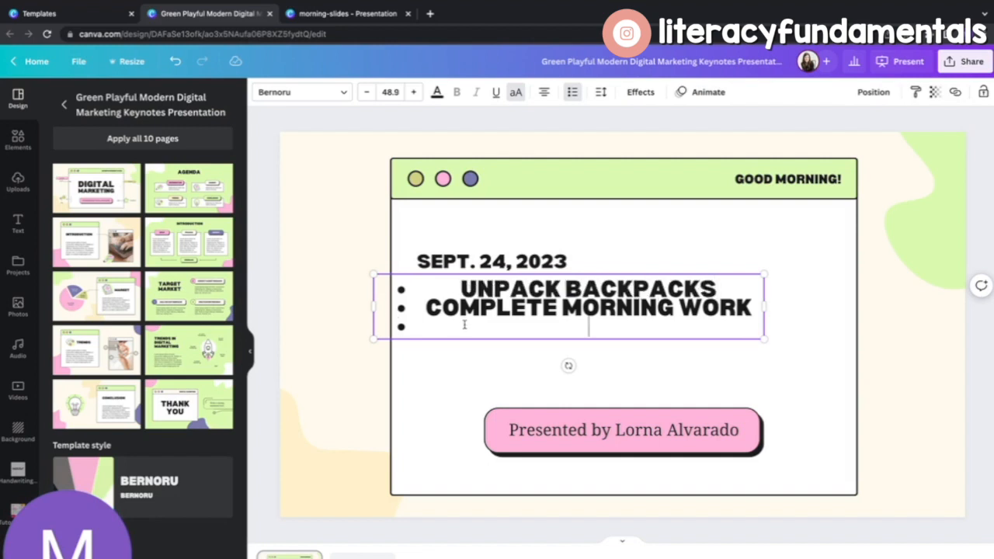
pyautogui.write('E READ')
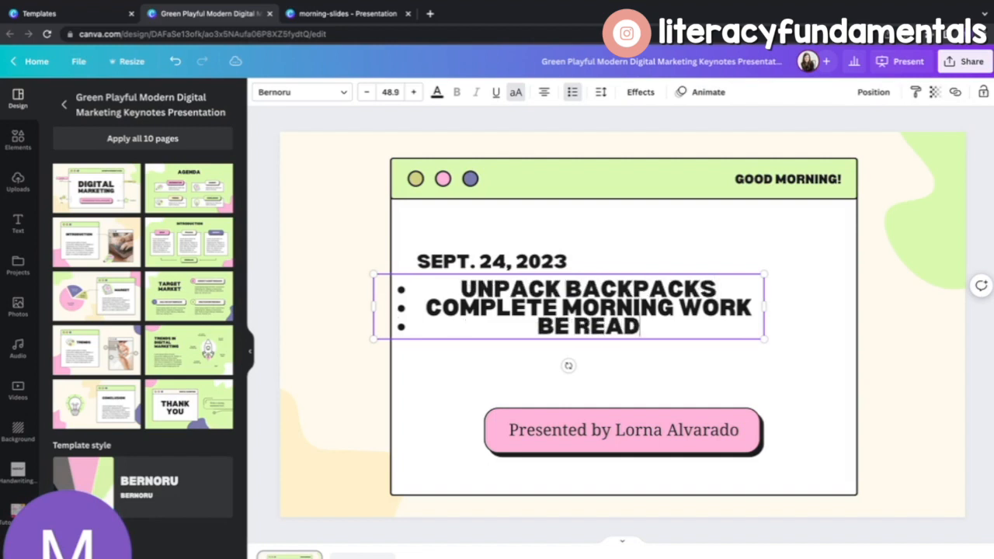
pyautogui.write('Y WHEN TO THE BELL RINGS')
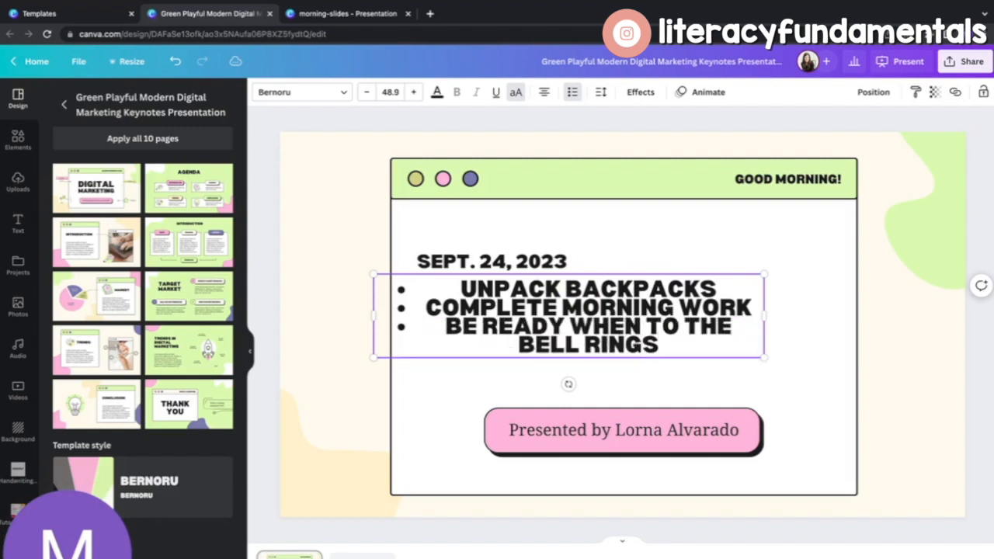
# Set the alignment of all three bullet items to justified.
pyautogui.hotkey('ctrl', 'shift', 'l')
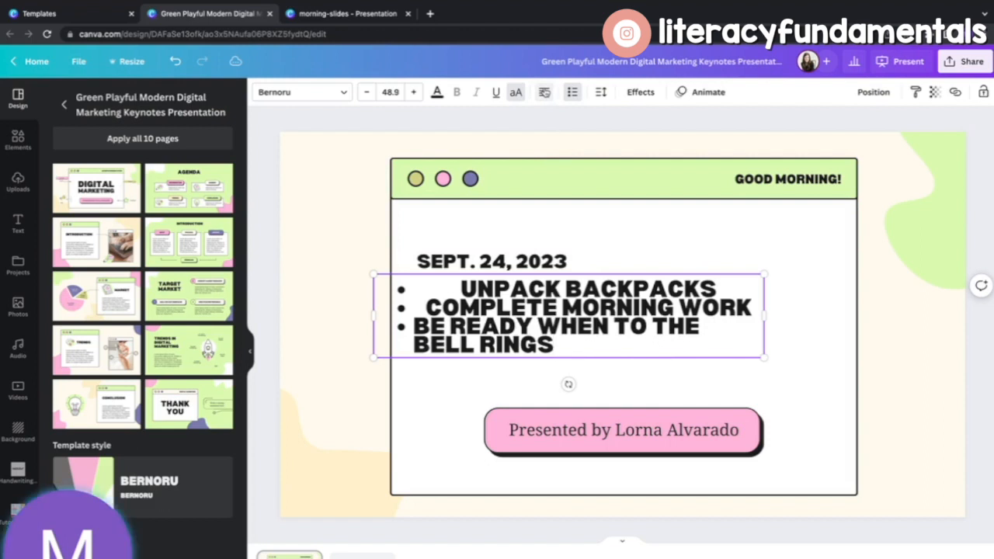
pyautogui.hotkey('ctrl', 'a')
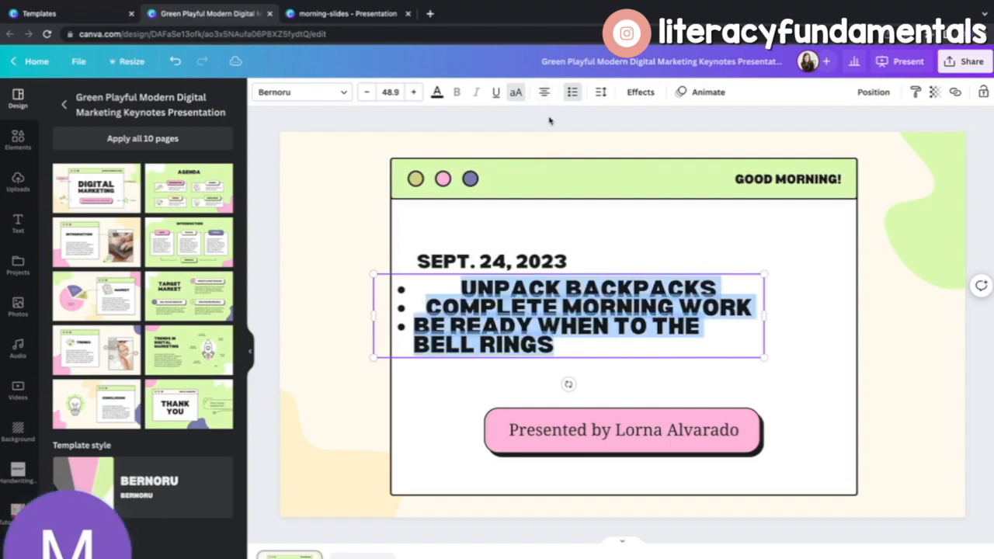
pyautogui.click(546, 90)
pyautogui.click(545, 91)
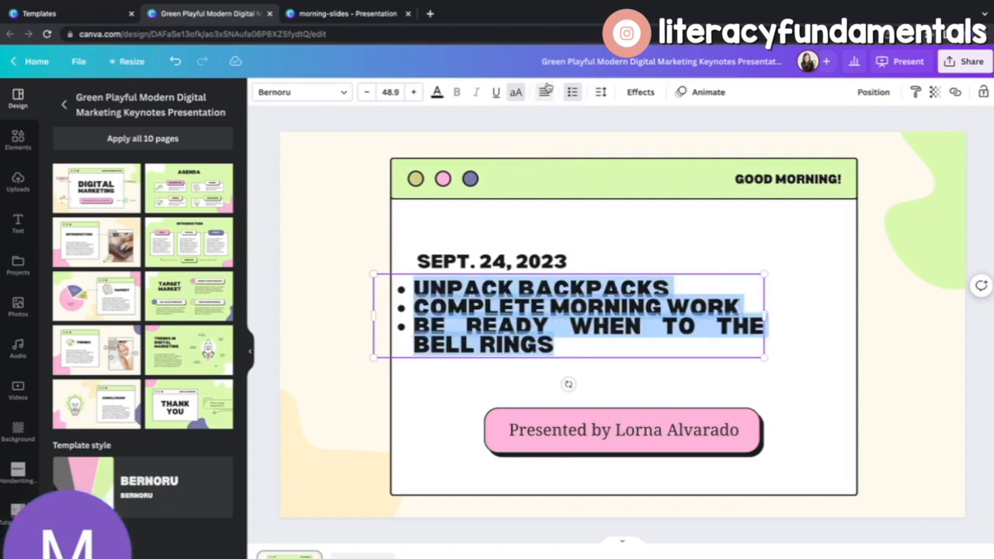
# Find the Poppins fonts and set the bullet list's font to Poppins Medium.
pyautogui.click(348, 95)
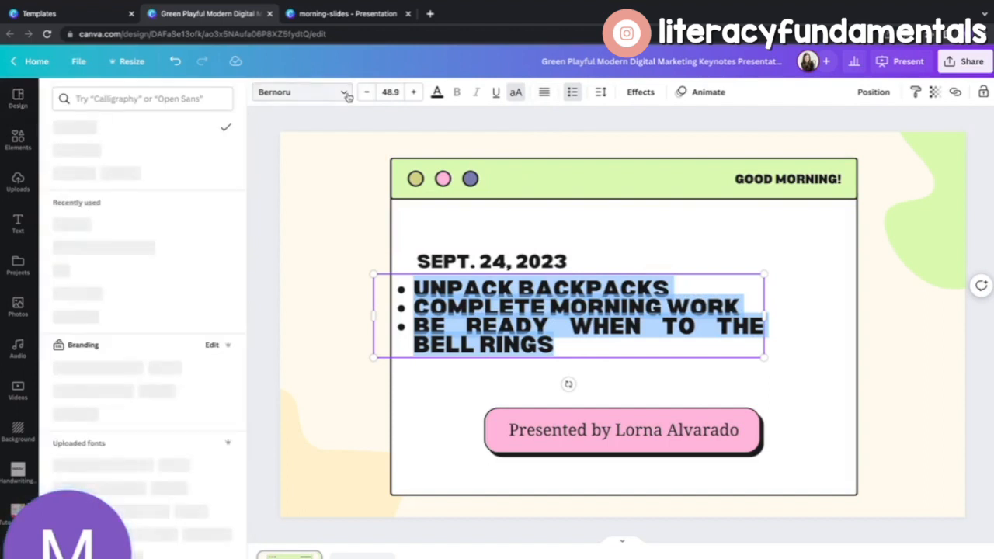
pyautogui.click(112, 99)
pyautogui.write('poppins')
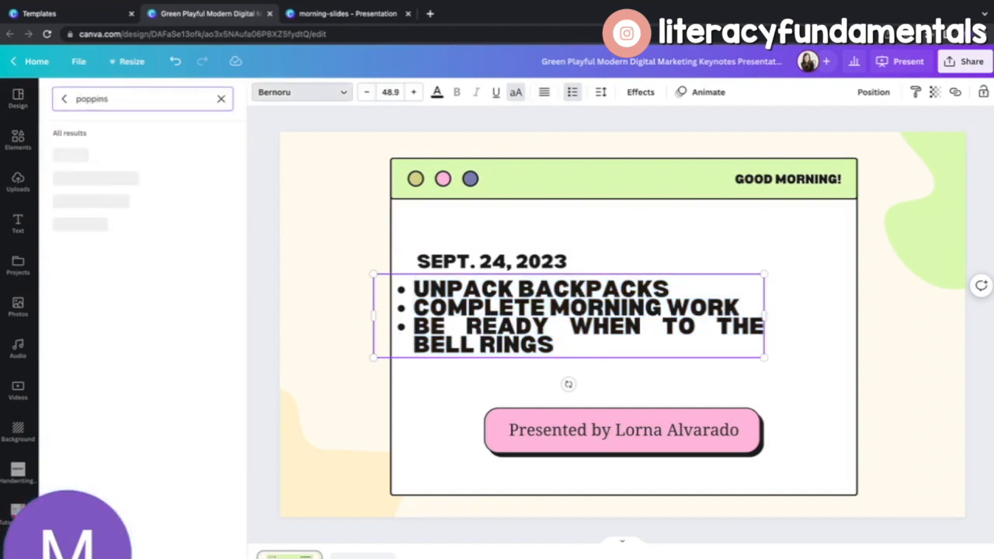
pyautogui.click(80, 155)
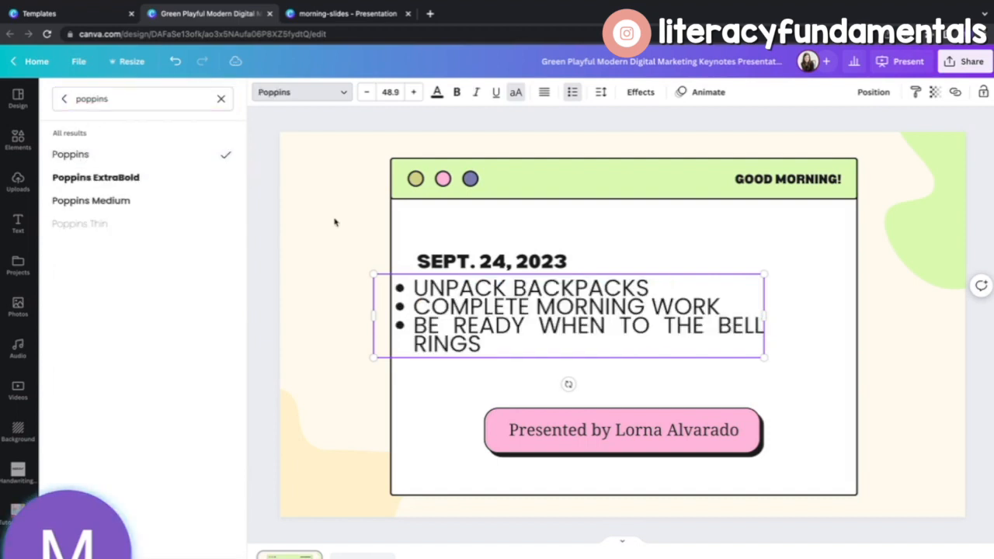
pyautogui.click(128, 203)
# Set the date's font to Poppins ExtraBold and line up the date and bullet list just inside the frame's left edge.
pyautogui.click(503, 256)
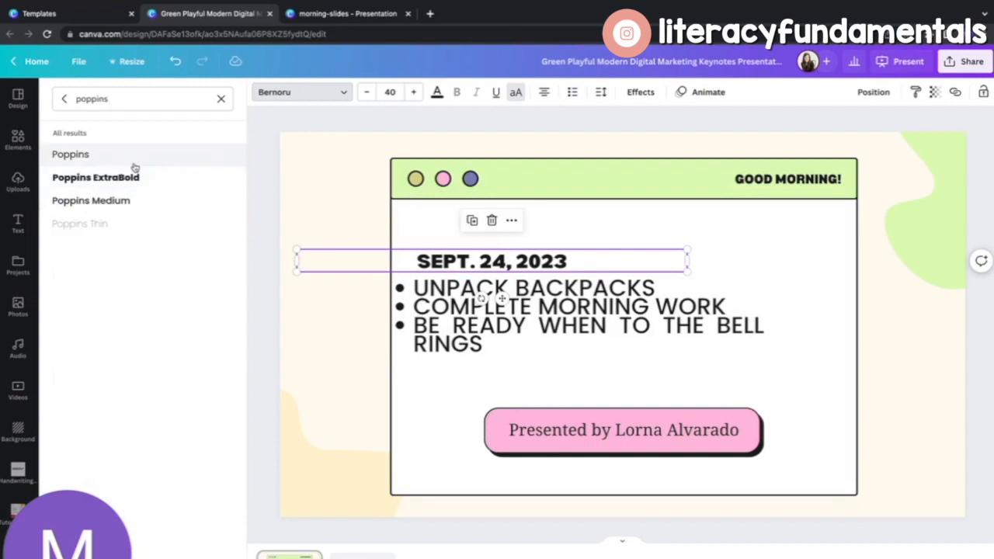
pyautogui.click(107, 178)
pyautogui.moveTo(644, 260); pyautogui.dragTo(630, 260)
pyautogui.moveTo(597, 318); pyautogui.dragTo(613, 318)
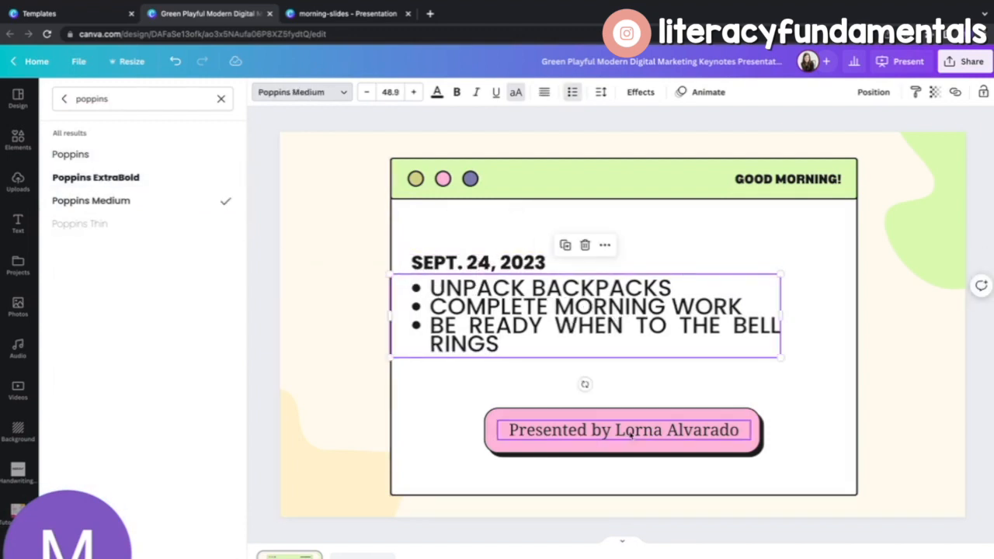
# Delete the pink rounded button and its "Presented by" text from below the bullet list.
pyautogui.click(686, 420)
pyautogui.press('Delete')
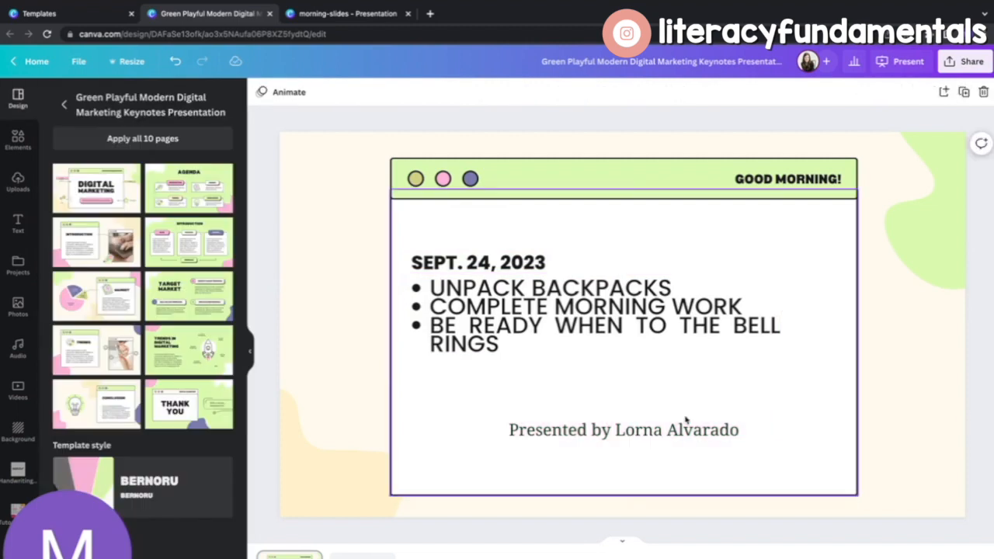
pyautogui.click(683, 426)
pyautogui.press('Delete')
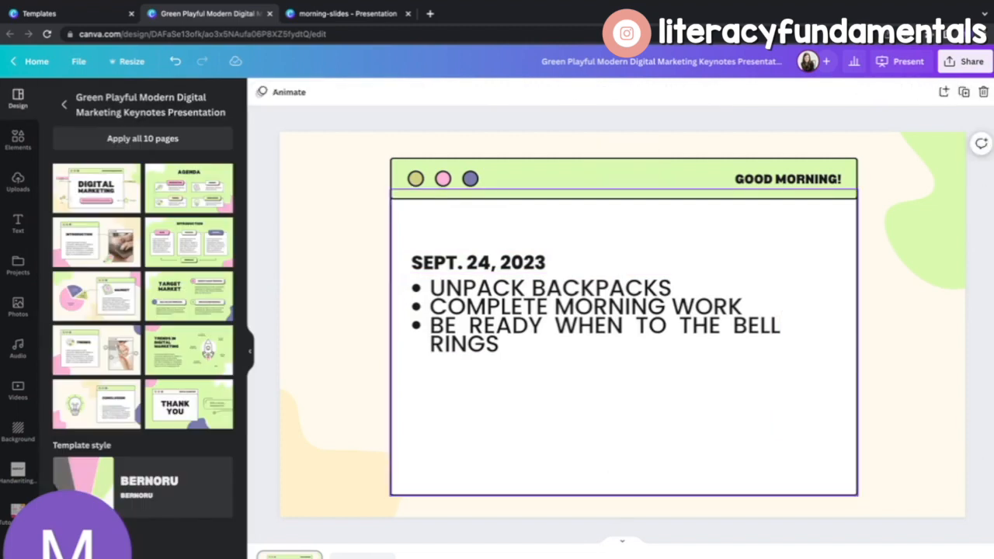
# Reduce the bullet list's font size to 29.9 and move the list down, leaving a gap below the date.
pyautogui.click(638, 296)
pyautogui.click(367, 92)
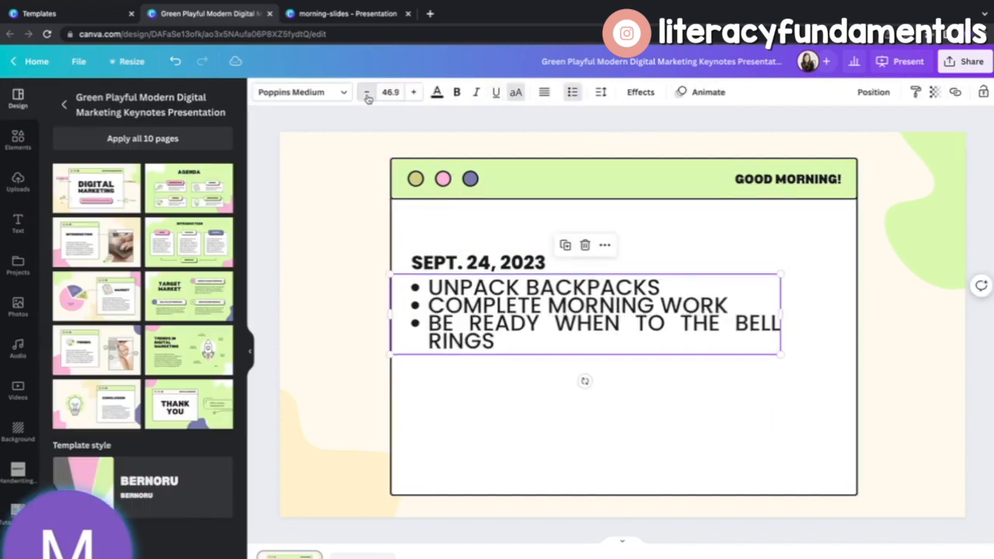
pyautogui.click(367, 93)
pyautogui.click(368, 92)
pyautogui.click(367, 92)
pyautogui.click(367, 92)
pyautogui.click(367, 93)
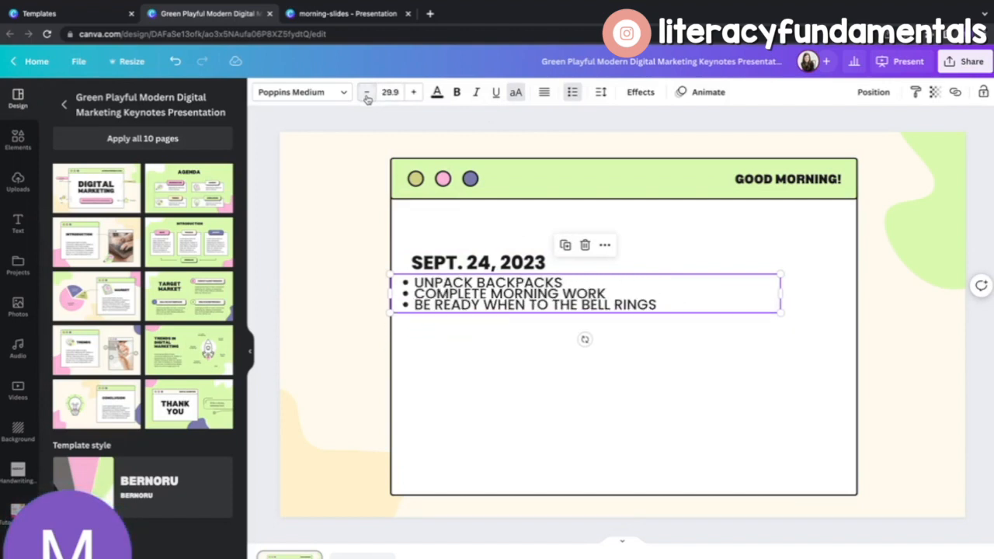
pyautogui.moveTo(621, 287); pyautogui.dragTo(621, 339)
# Examine the date and numbered task boxes in the morning-slides presentation, and return to the Green Playful Modern Digital Marketing design.
pyautogui.click(348, 5)
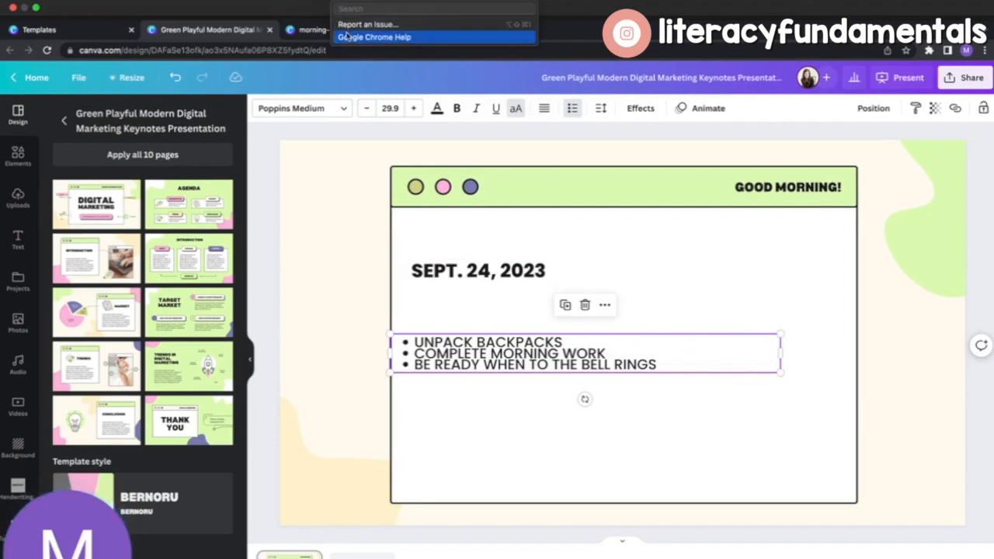
pyautogui.click(319, 32)
pyautogui.click(318, 31)
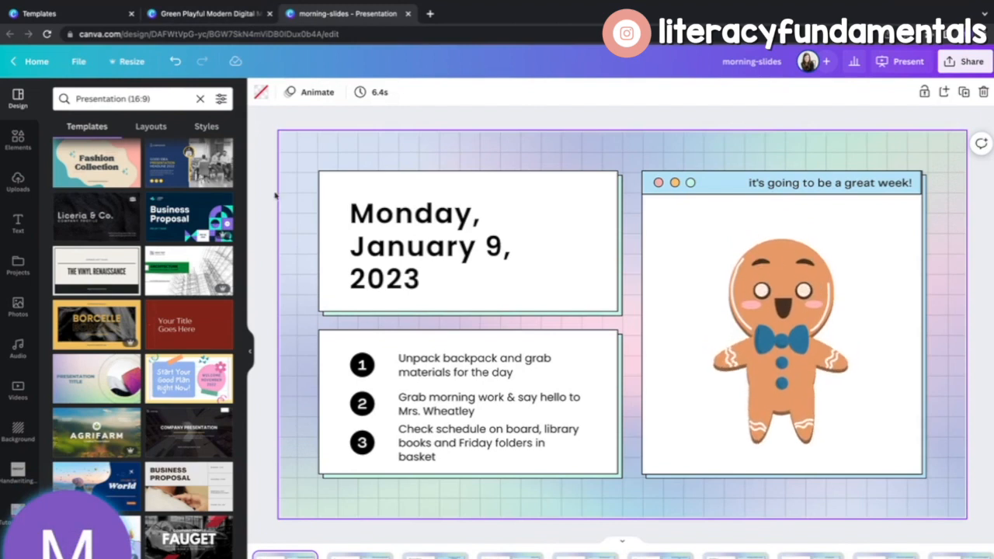
pyautogui.click(342, 354)
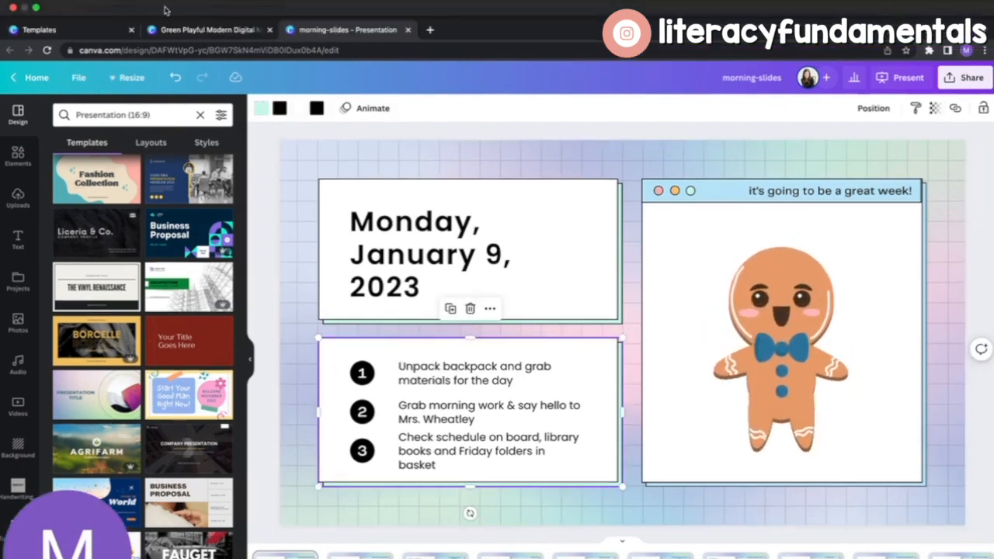
pyautogui.click(203, 29)
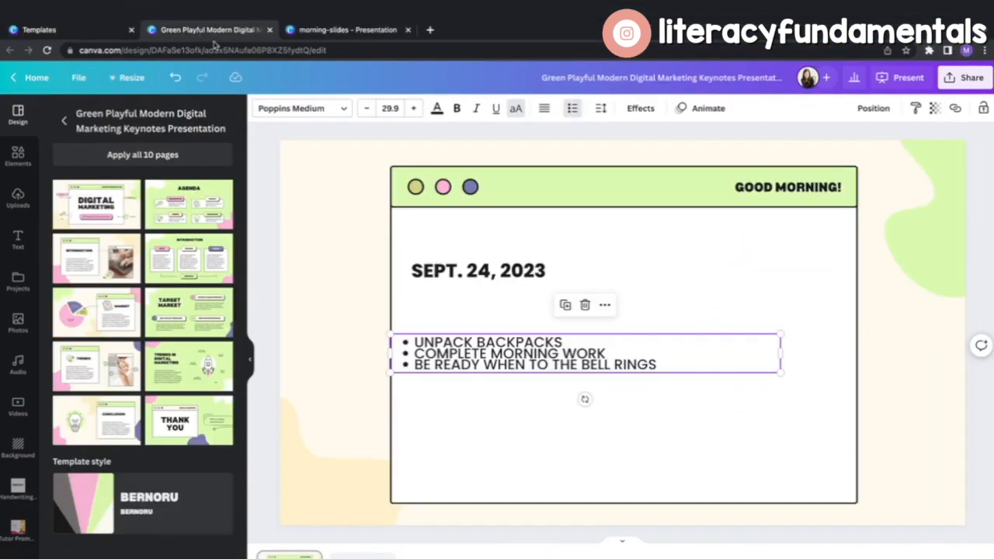
# Paste the copied shadowed white box below the date, send it backward behind the bullet list and position it around the tasks.
pyautogui.hotkey('ctrl', 'v')
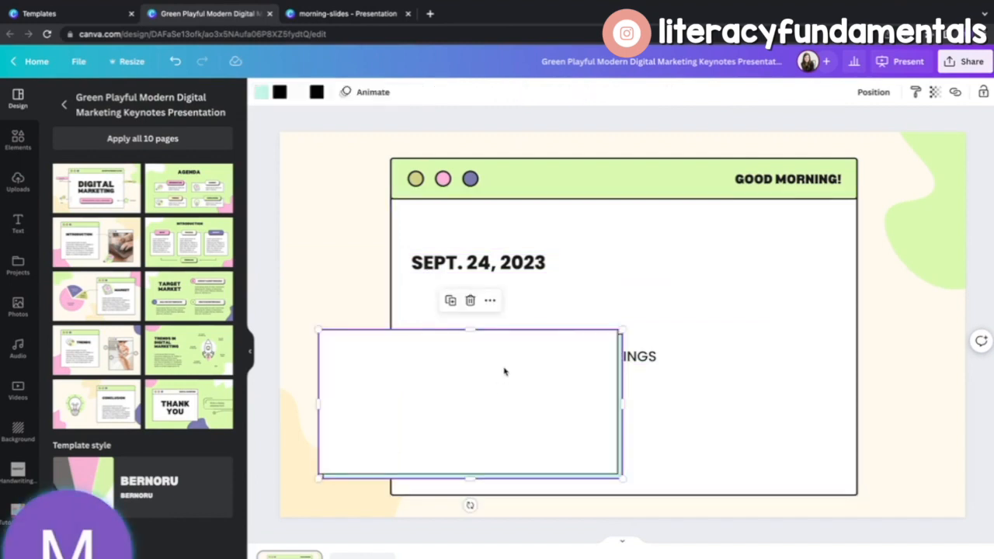
pyautogui.moveTo(504, 371); pyautogui.dragTo(585, 342)
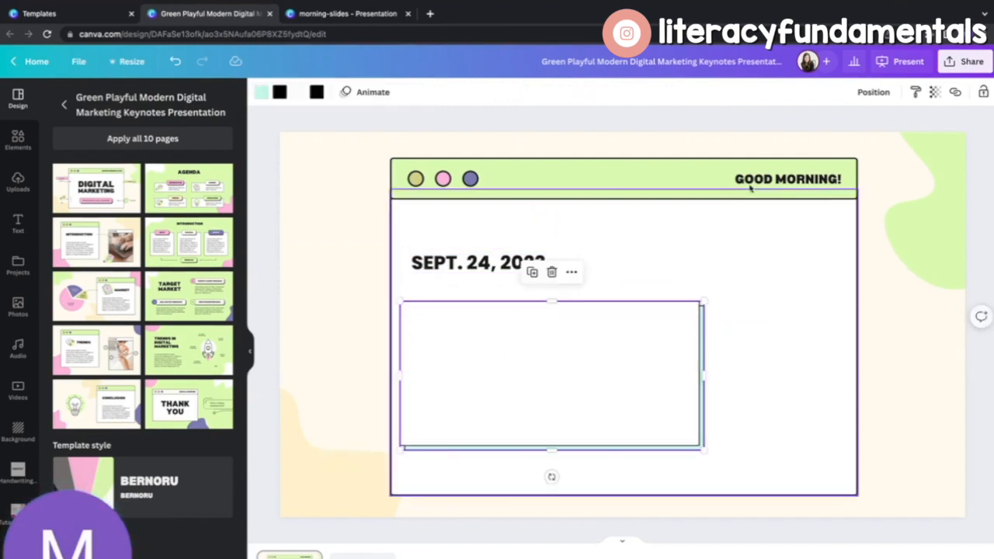
pyautogui.click(882, 92)
pyautogui.click(842, 125)
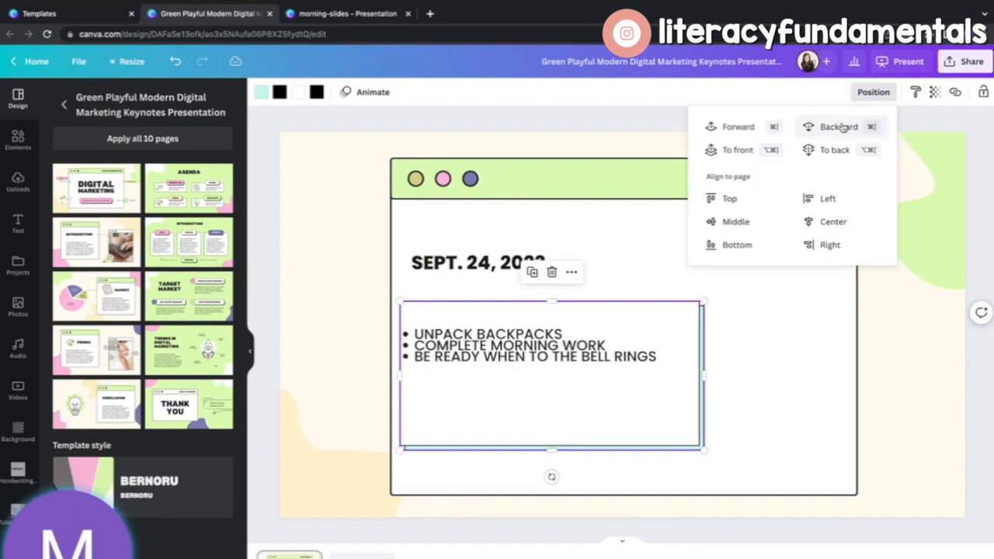
pyautogui.moveTo(544, 342)
pyautogui.mouseDown()
pyautogui.moveTo(550, 331)
pyautogui.moveTo(542, 334)
pyautogui.mouseUp()
pyautogui.click(752, 355)
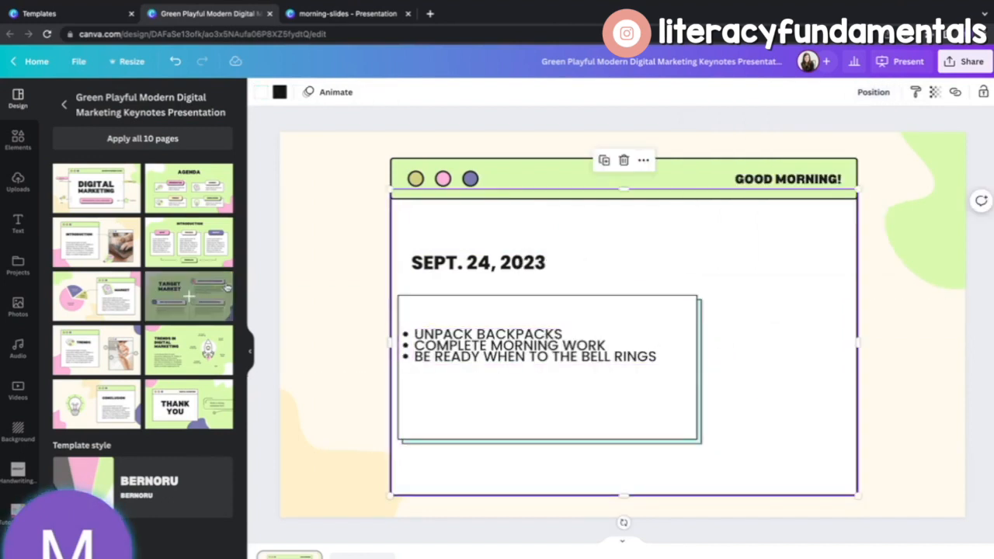
# Search the elements for "wednesday" and add the multicoloured hand-lettered WEDNESDAY graphic to the slide.
pyautogui.click(19, 141)
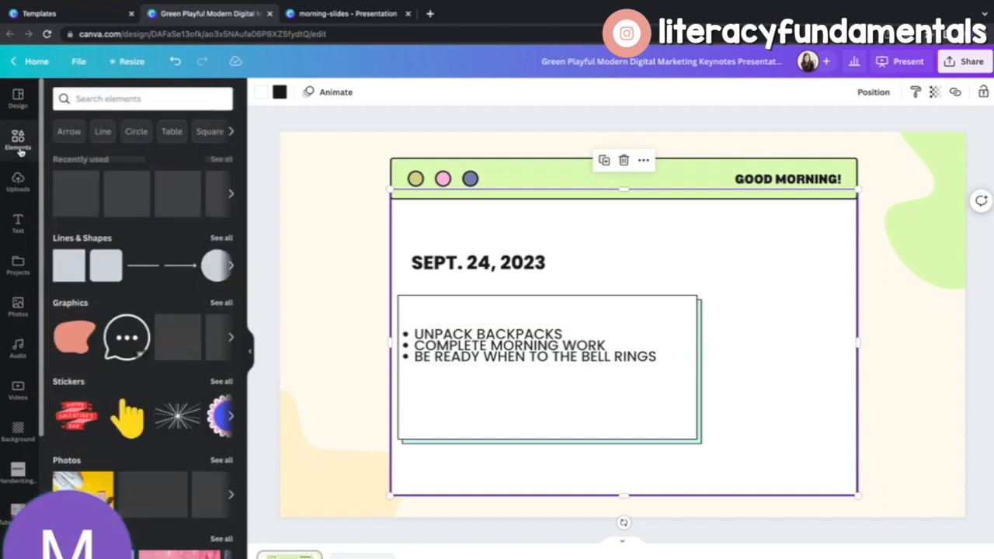
pyautogui.click(176, 102)
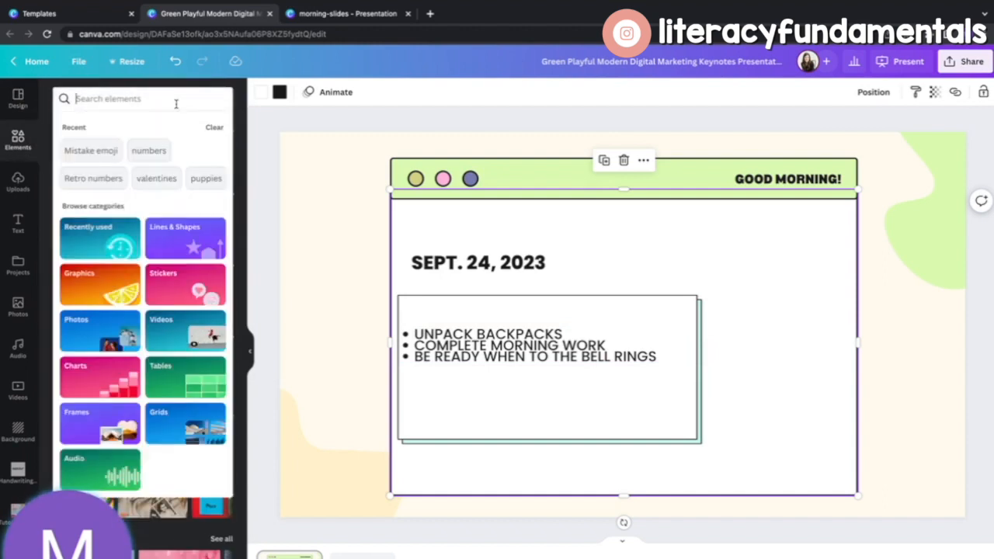
pyautogui.write('wednesday')
pyautogui.press('Return')
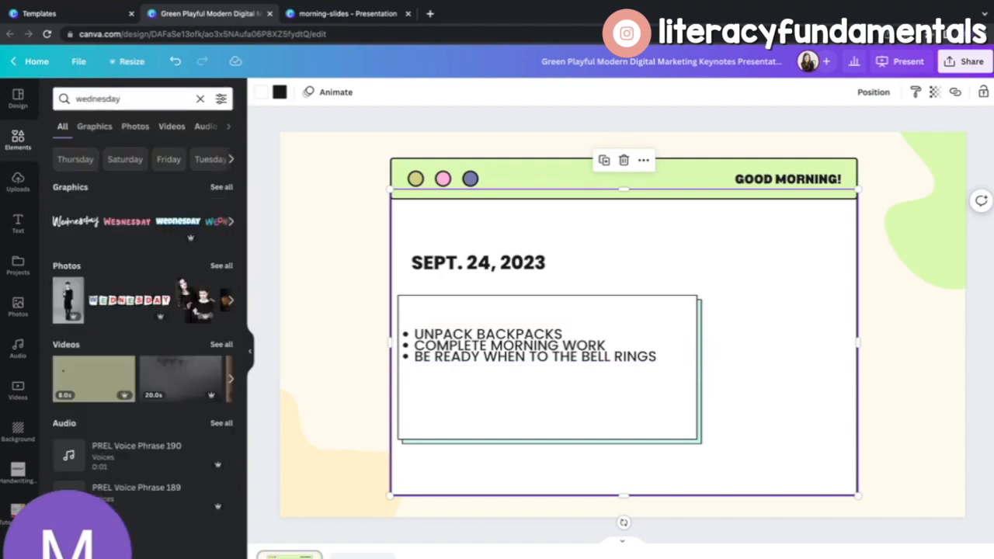
pyautogui.click(231, 222)
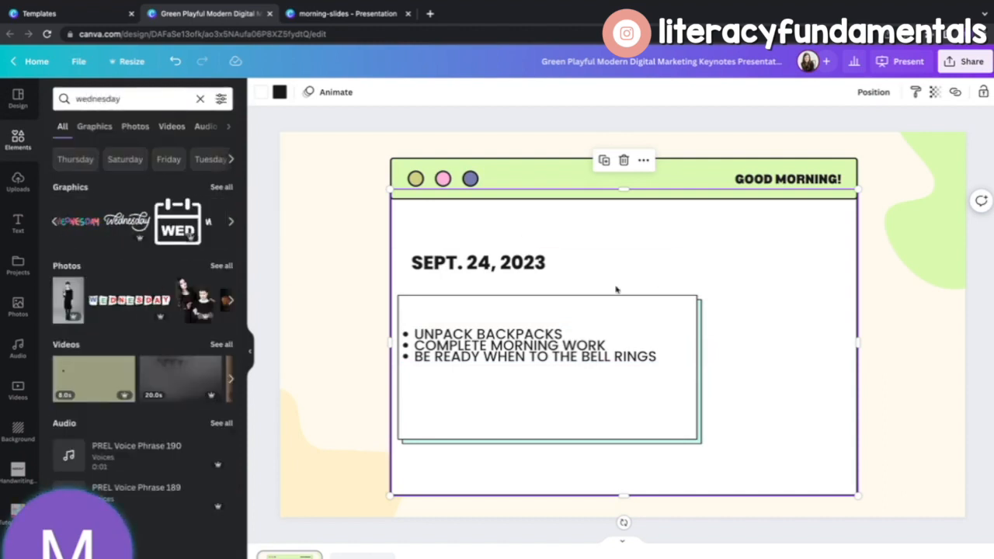
pyautogui.click(78, 222)
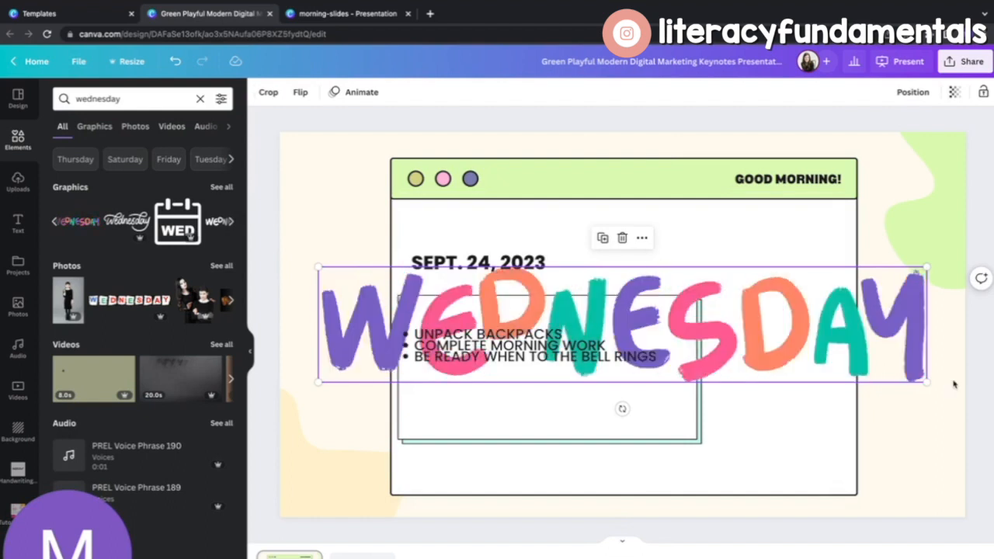
# Shrink the WEDNESDAY graphic to about a third of the slide's width and place it above the date, moving the date down slightly.
pyautogui.moveTo(867, 368); pyautogui.dragTo(555, 312)
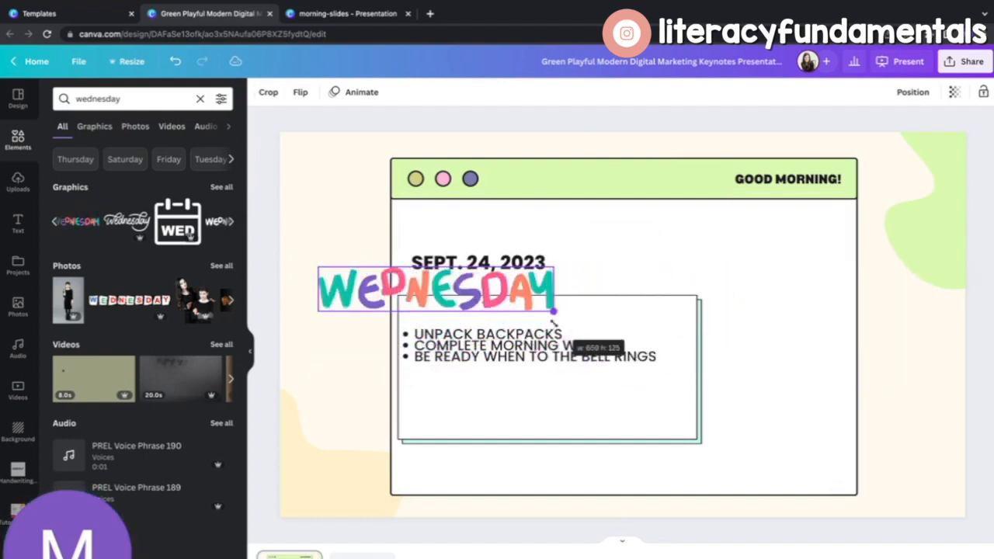
pyautogui.moveTo(496, 290); pyautogui.dragTo(569, 232)
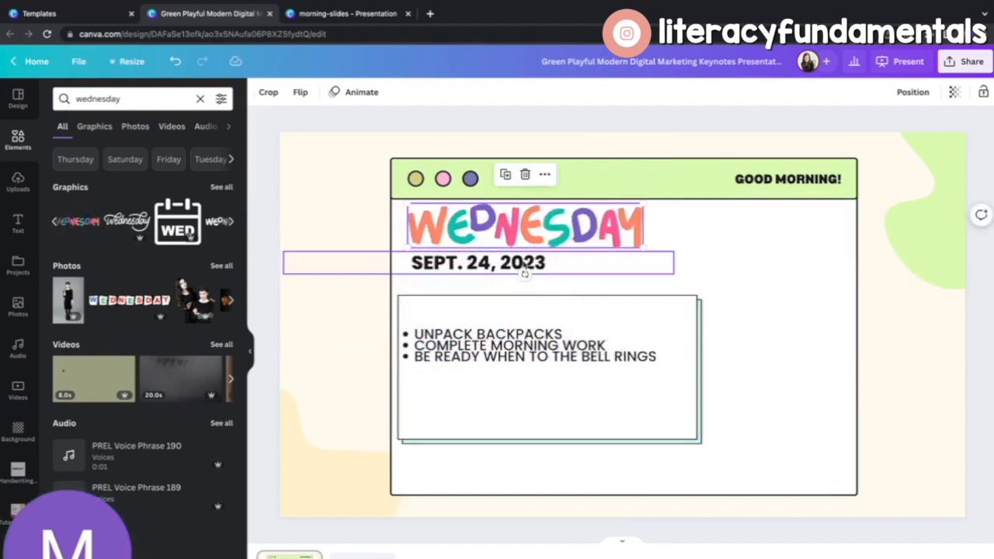
pyautogui.moveTo(523, 266); pyautogui.dragTo(523, 280)
pyautogui.moveTo(530, 243); pyautogui.dragTo(541, 240)
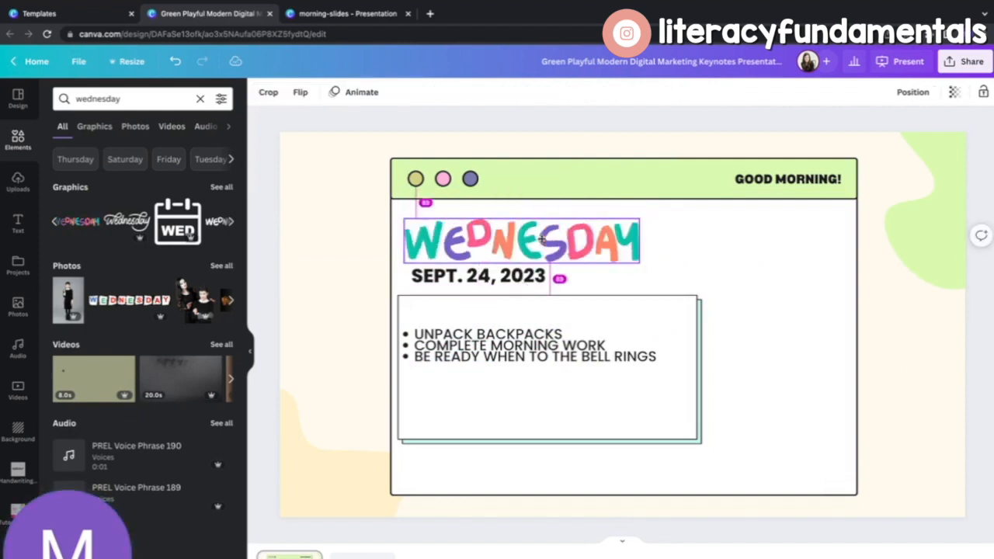
# Search the photos for "cute animals" and add the picture of the beagle puppy lying on gravel.
pyautogui.click(18, 303)
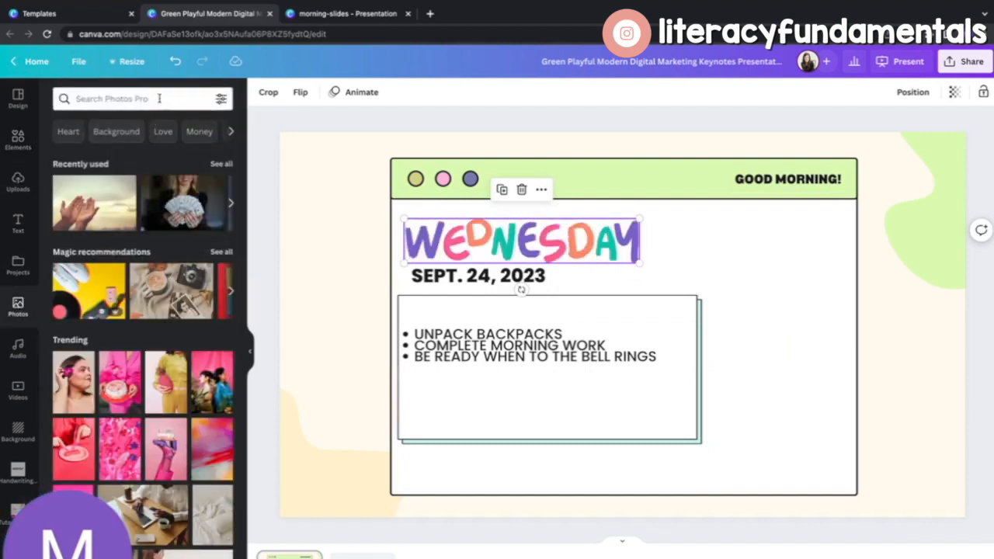
pyautogui.click(117, 99)
pyautogui.write('cute animals')
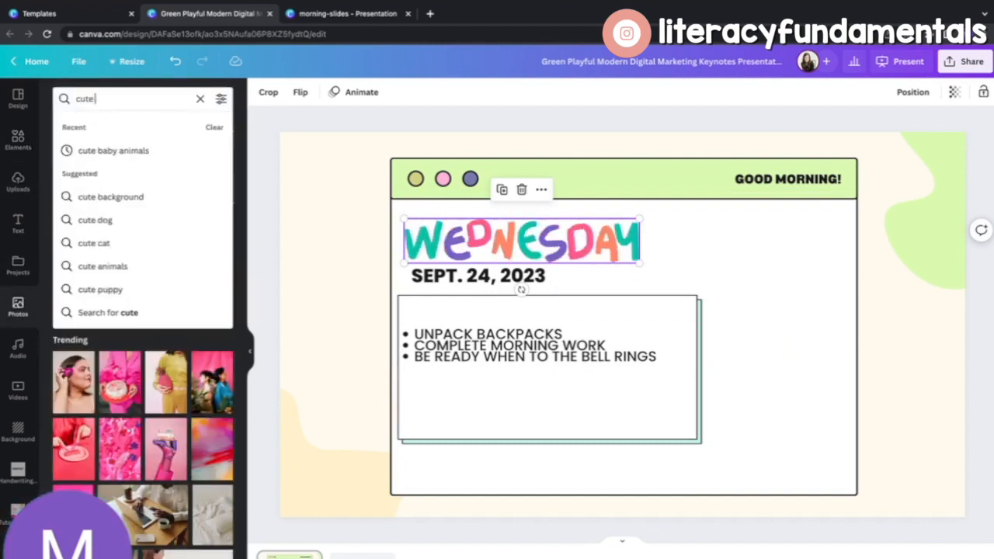
pyautogui.press('Return')
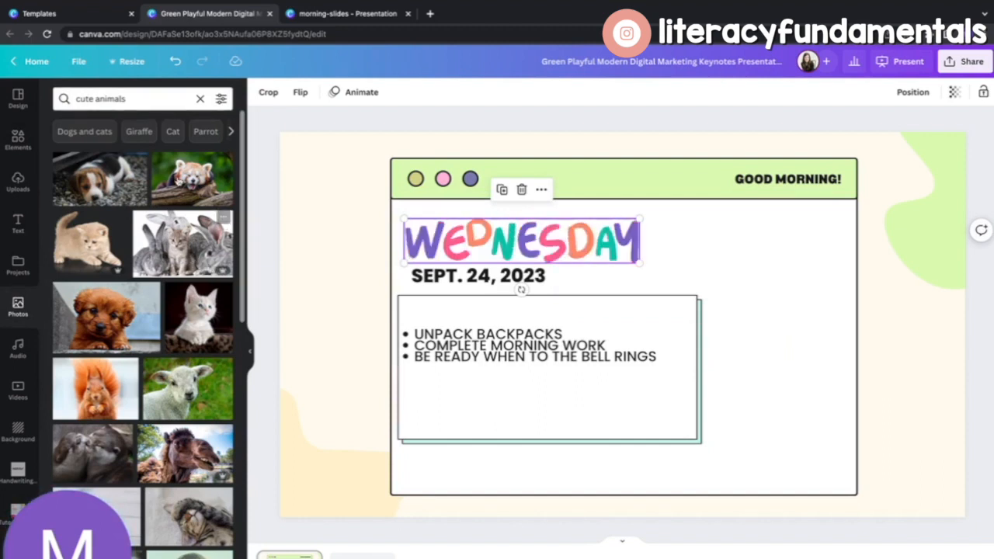
pyautogui.click(107, 182)
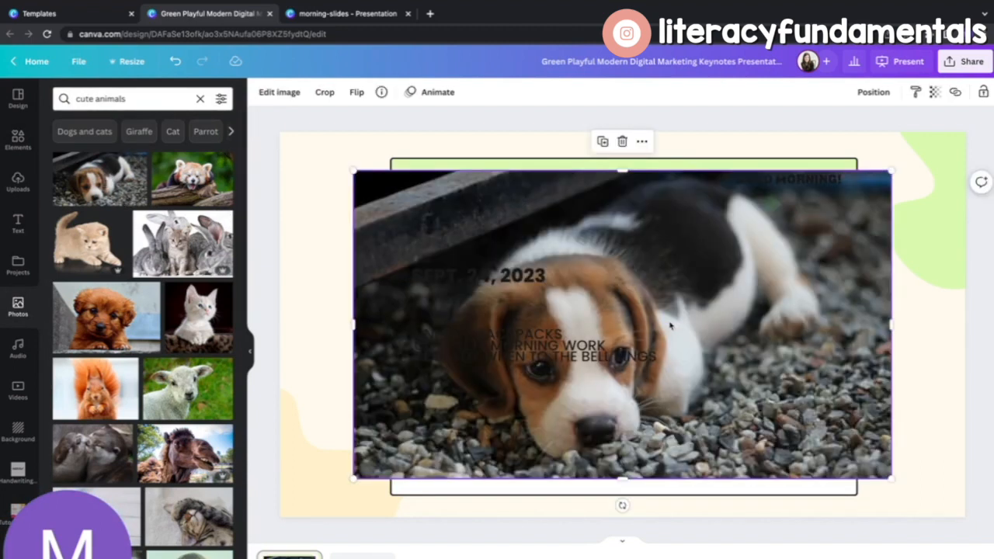
# Shrink the puppy photo to fit between the task box and the frame's right edge, and remove its background.
pyautogui.moveTo(889, 477); pyautogui.dragTo(508, 257)
pyautogui.moveTo(457, 219); pyautogui.dragTo(786, 355)
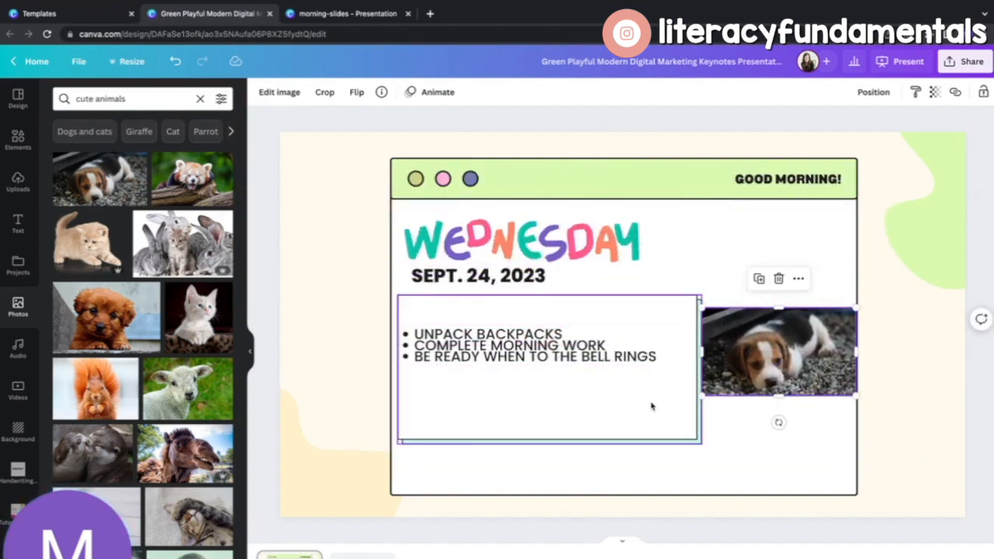
pyautogui.click(269, 92)
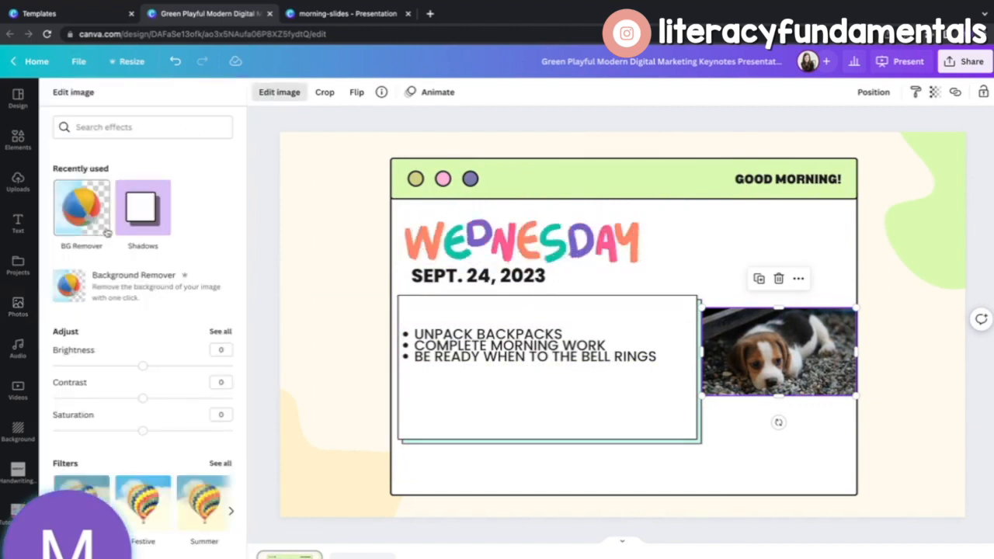
pyautogui.click(80, 215)
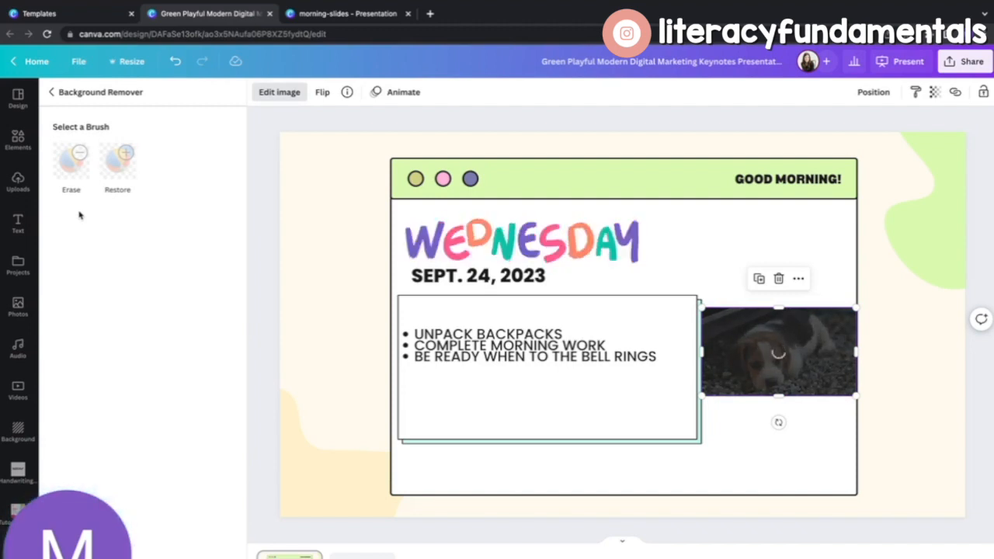
# Reduce the task box slightly around the bullet list and enlarge the puppy cutout to fill the space beside it.
pyautogui.click(655, 423)
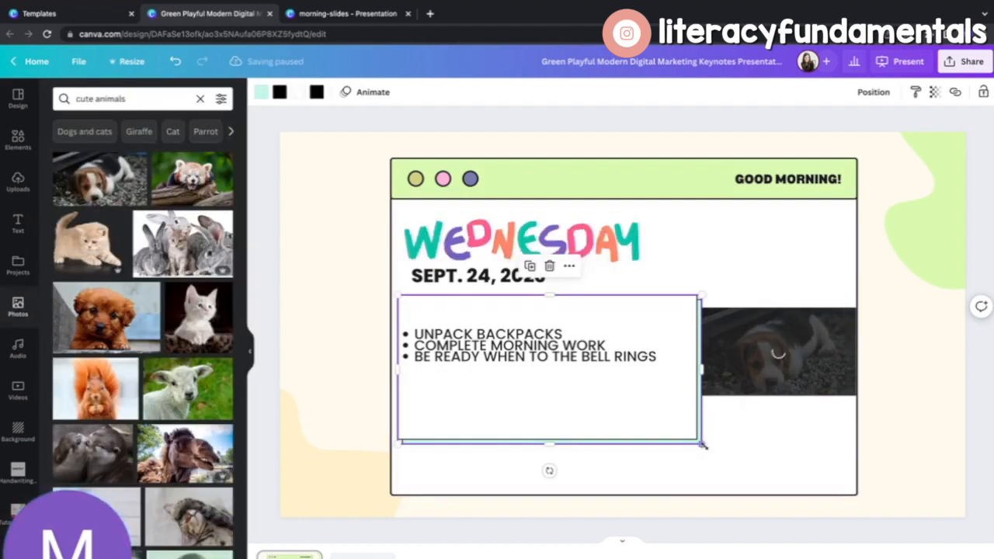
pyautogui.moveTo(699, 441); pyautogui.dragTo(673, 431)
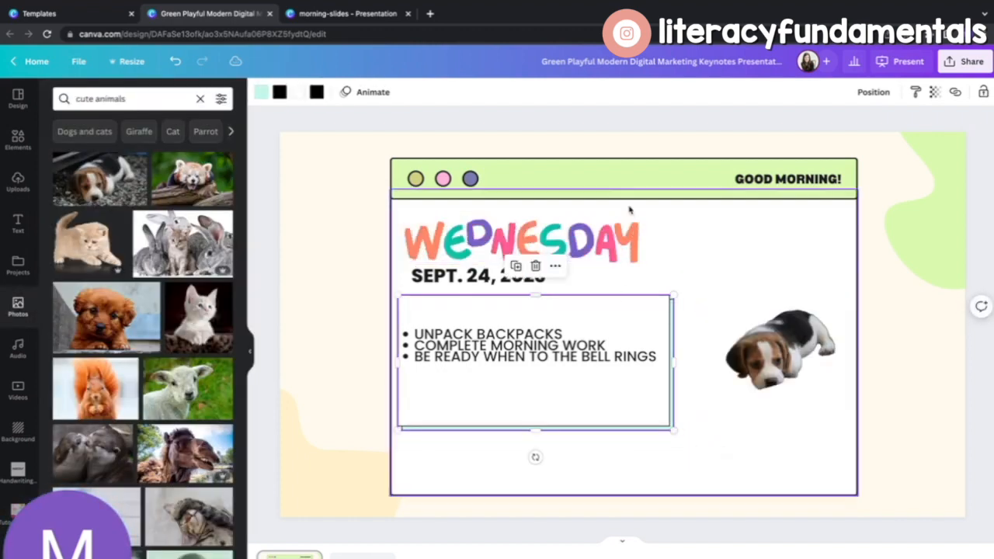
pyautogui.click(749, 342)
pyautogui.click(749, 342)
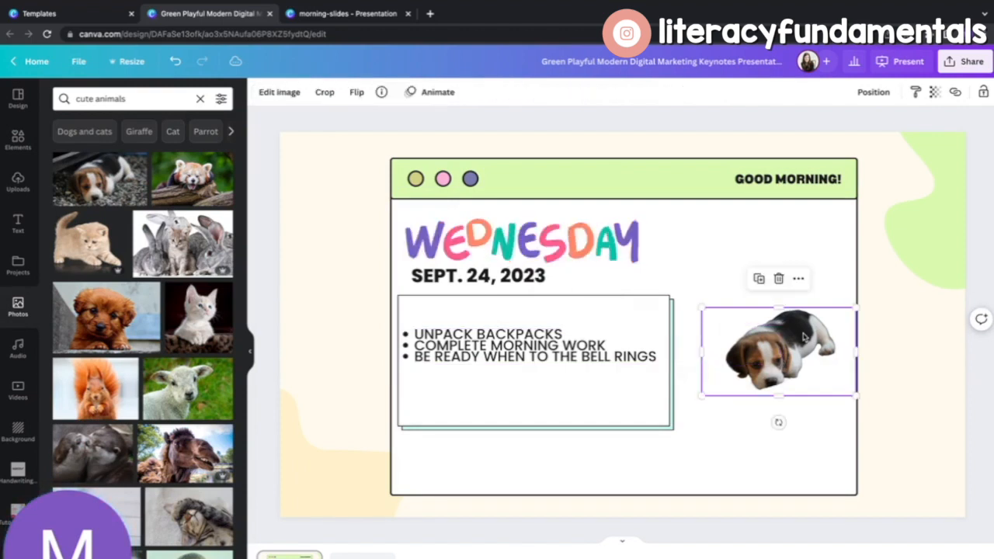
pyautogui.moveTo(701, 396); pyautogui.dragTo(688, 444)
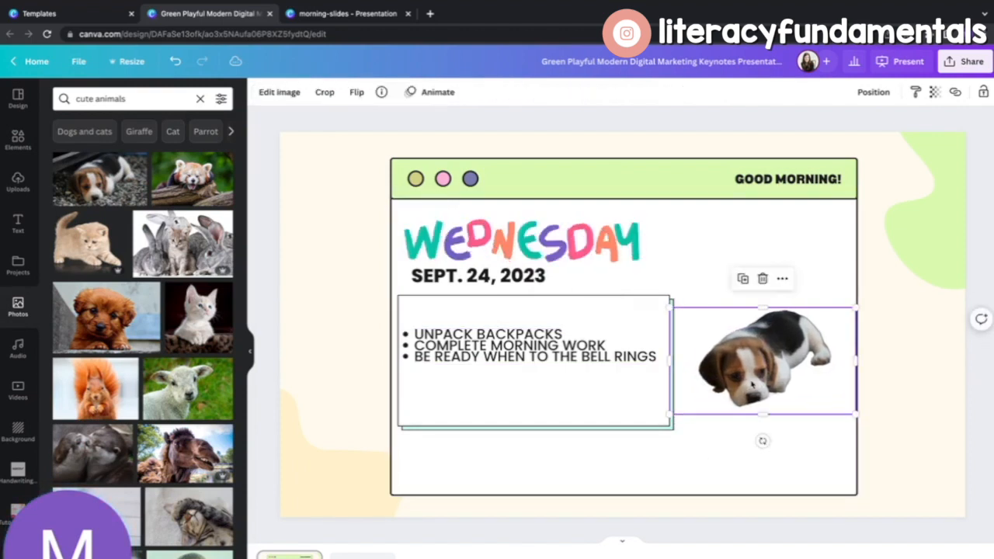
# Open the fill colour choices for the green header bar behind GOOD MORNING!
pyautogui.click(658, 183)
pyautogui.click(568, 179)
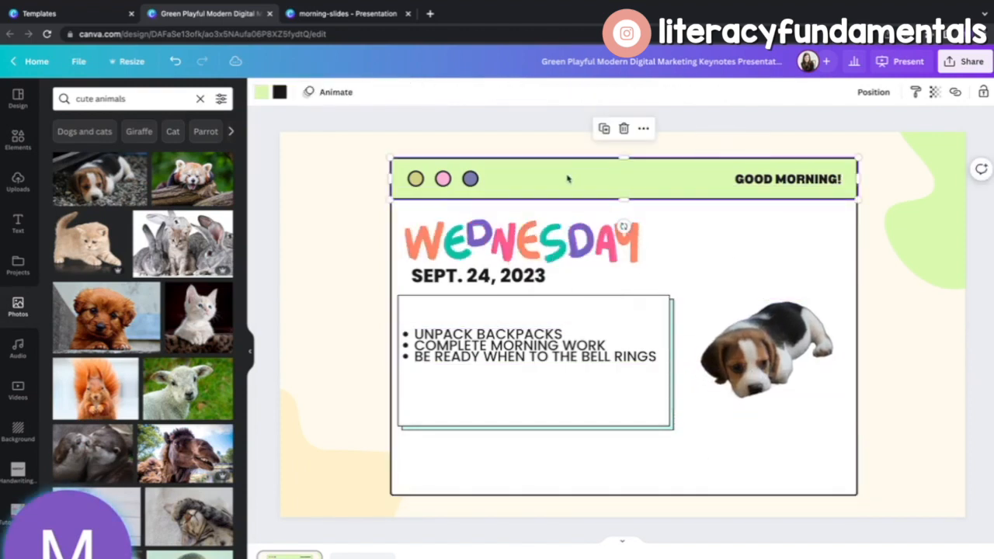
pyautogui.click(262, 94)
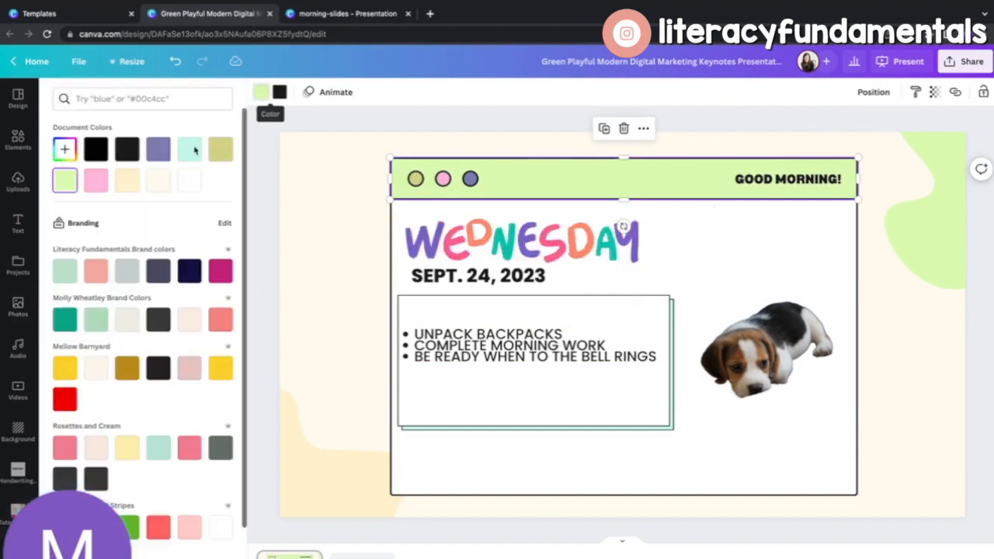